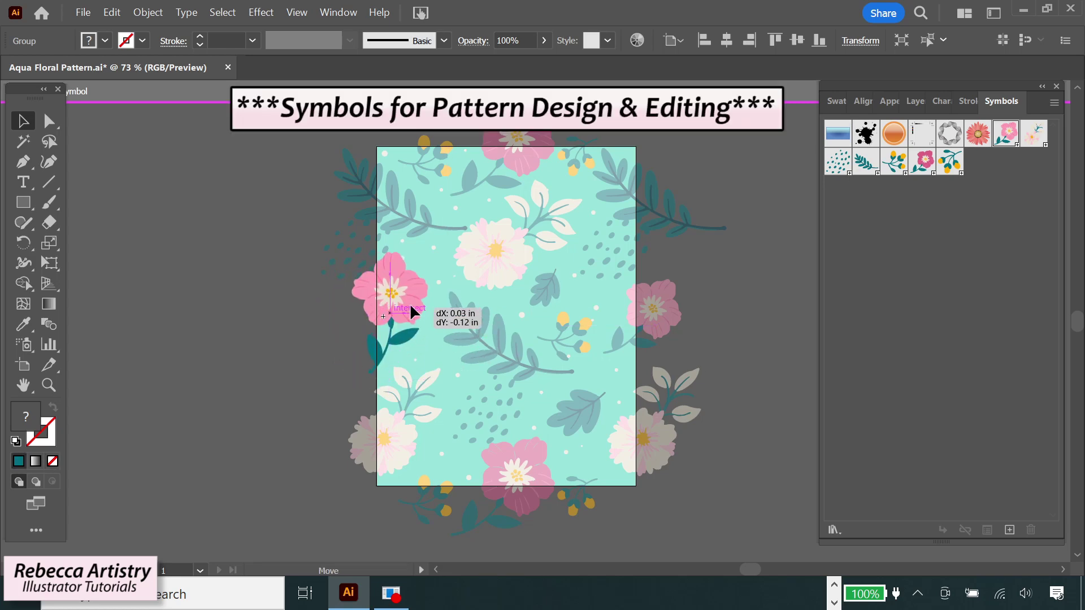
Draw a large test rectangle and fill it with the new pattern swatch.
click(729, 334)
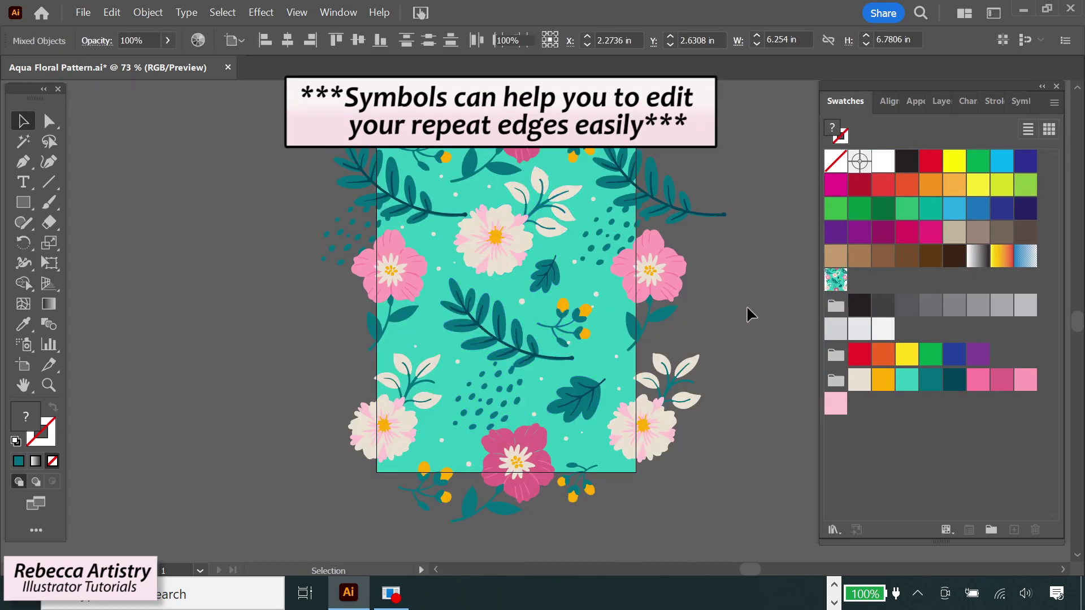
click(747, 306)
key(ctrl+minus)
drag(747, 570, 773, 569)
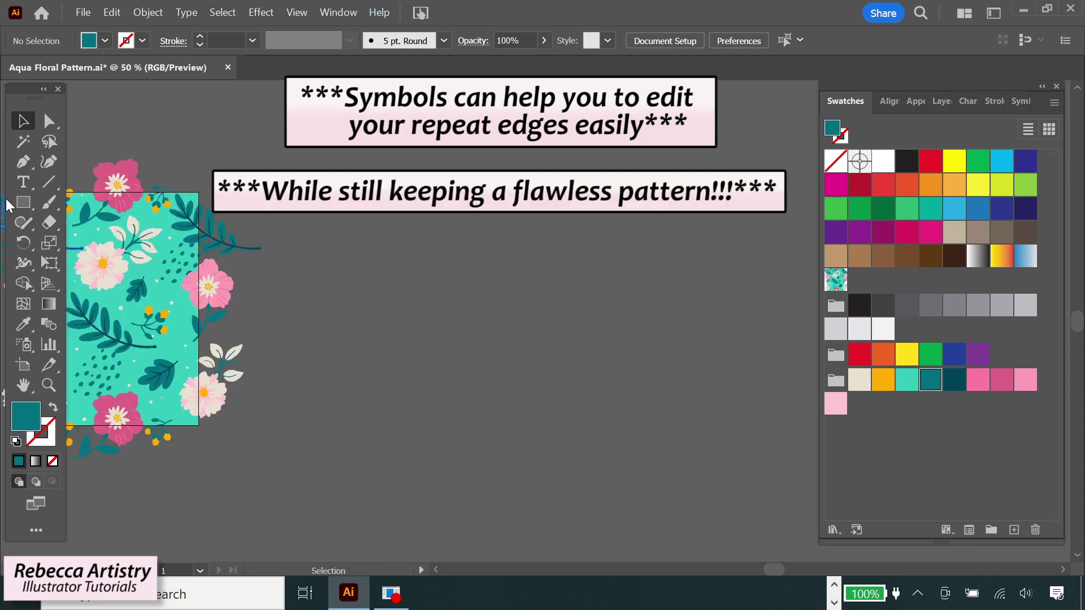
click(23, 203)
drag(289, 133, 819, 513)
click(836, 279)
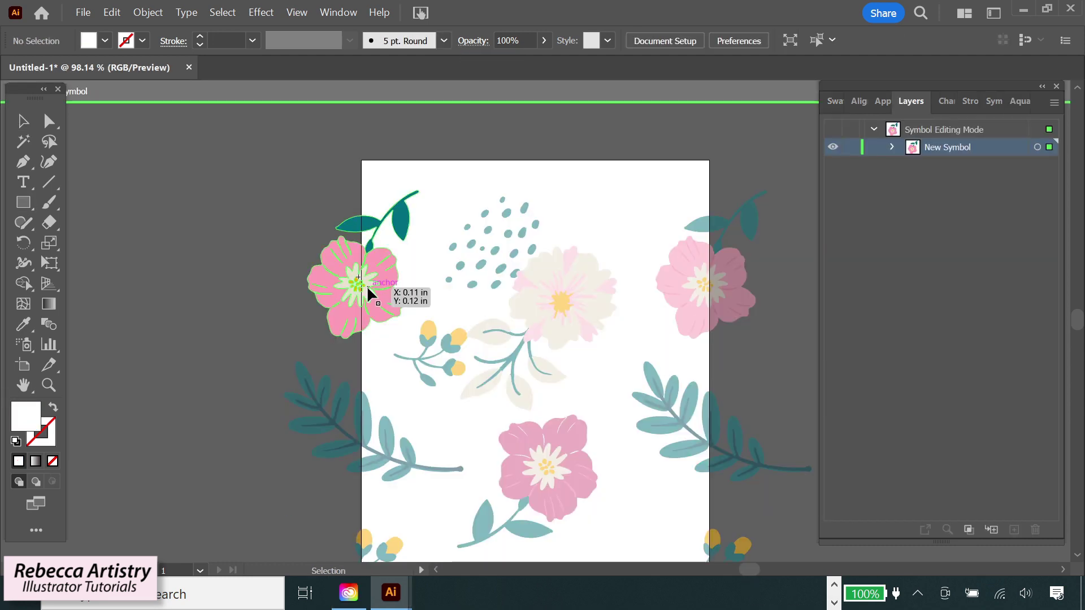
Rotate the pink flower inside the symbol slightly counterclockwise and leave symbol editing.
click(396, 289)
drag(424, 186, 294, 282)
double_click(602, 203)
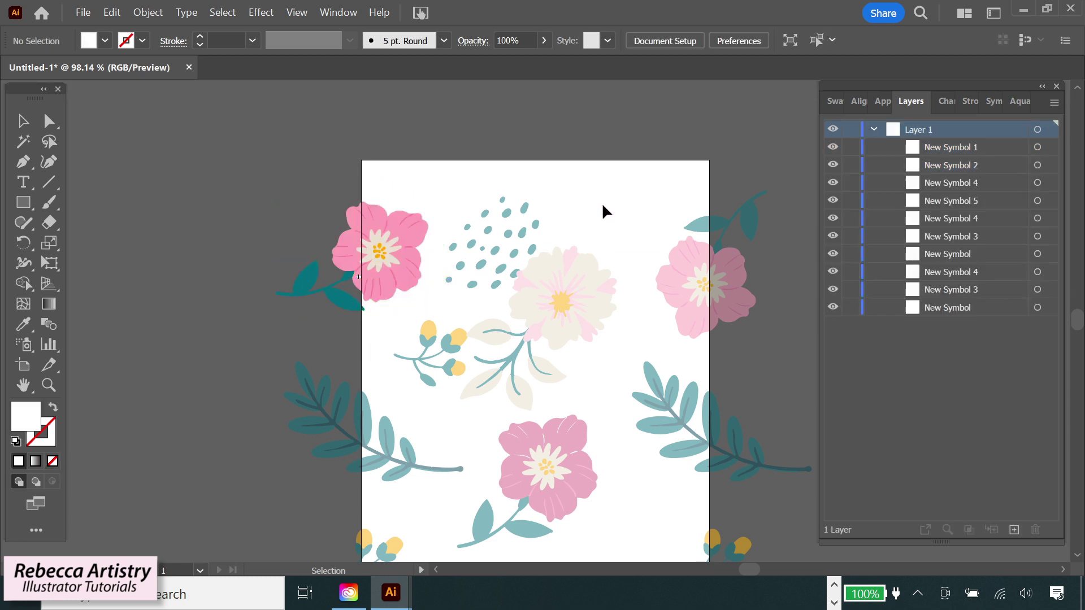
Edit the left-edge flower symbol so both tile-edge copies update together.
click(689, 261)
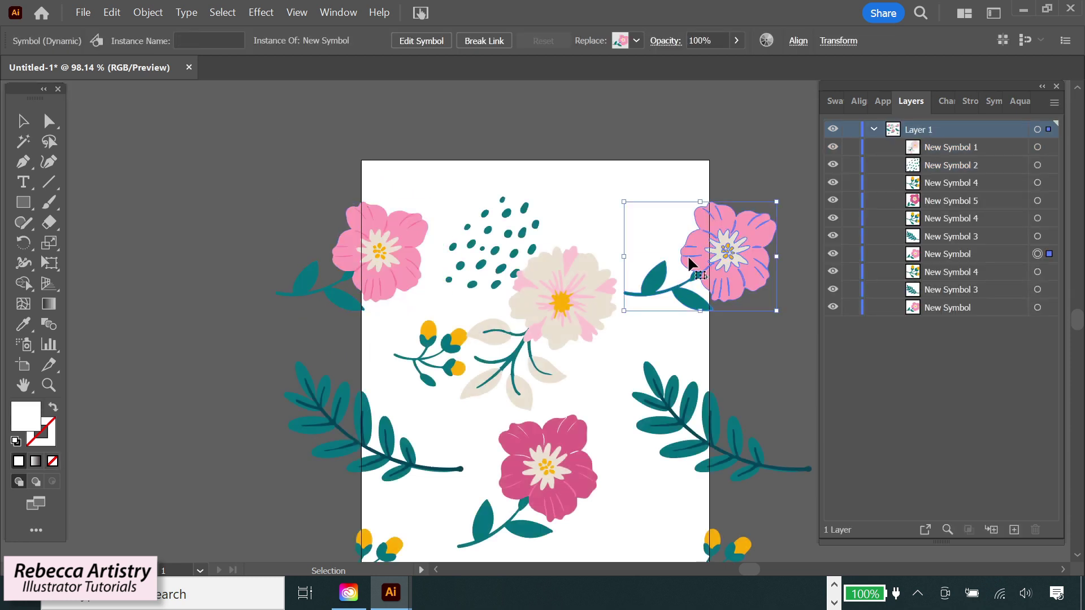
click(727, 144)
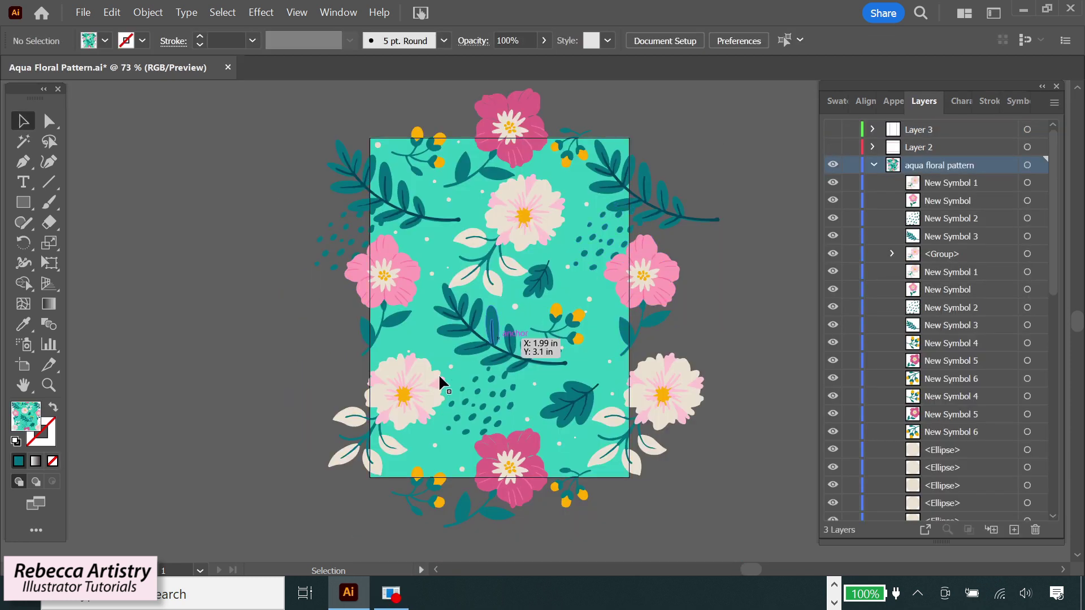
click(440, 384)
double_click(432, 387)
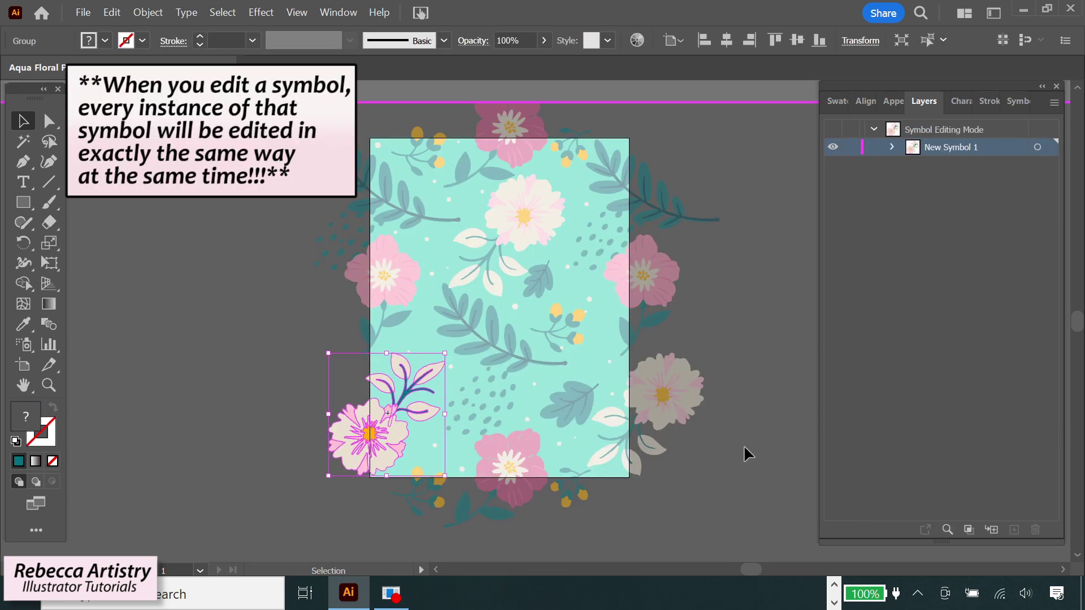
double_click(742, 446)
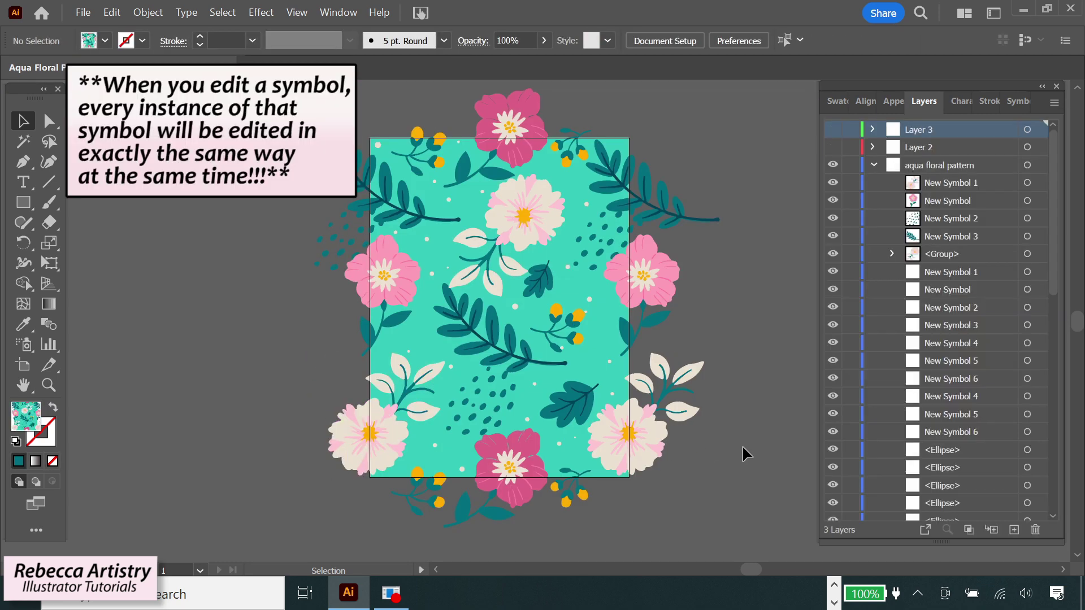
Shrink the central cream flower group.
click(556, 240)
drag(562, 297, 547, 281)
click(729, 279)
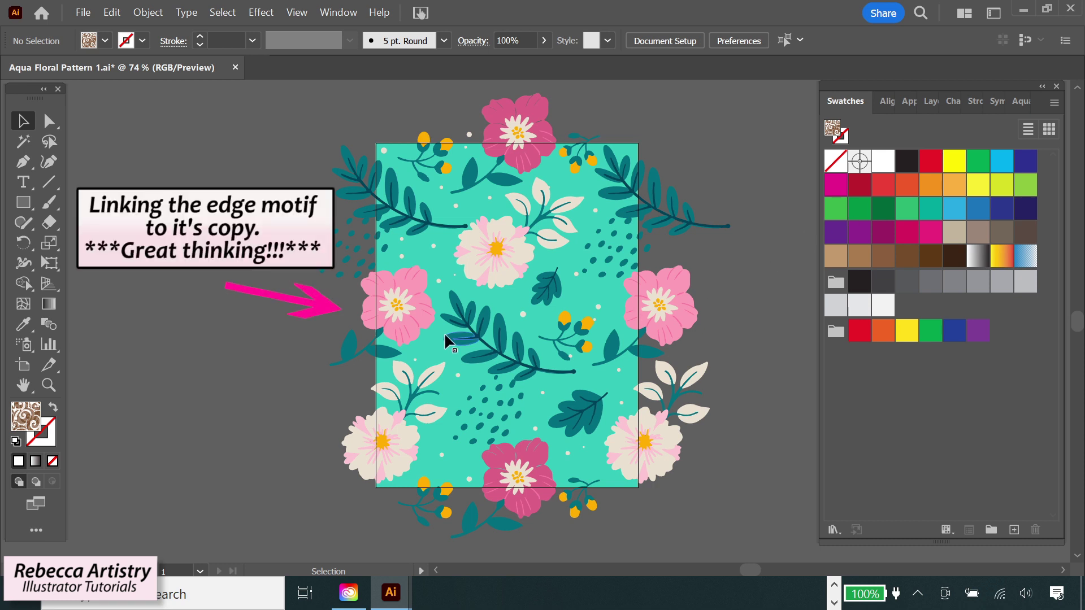
Compare the left-edge pink flower group with its matching right-edge flower, then deselect.
click(414, 314)
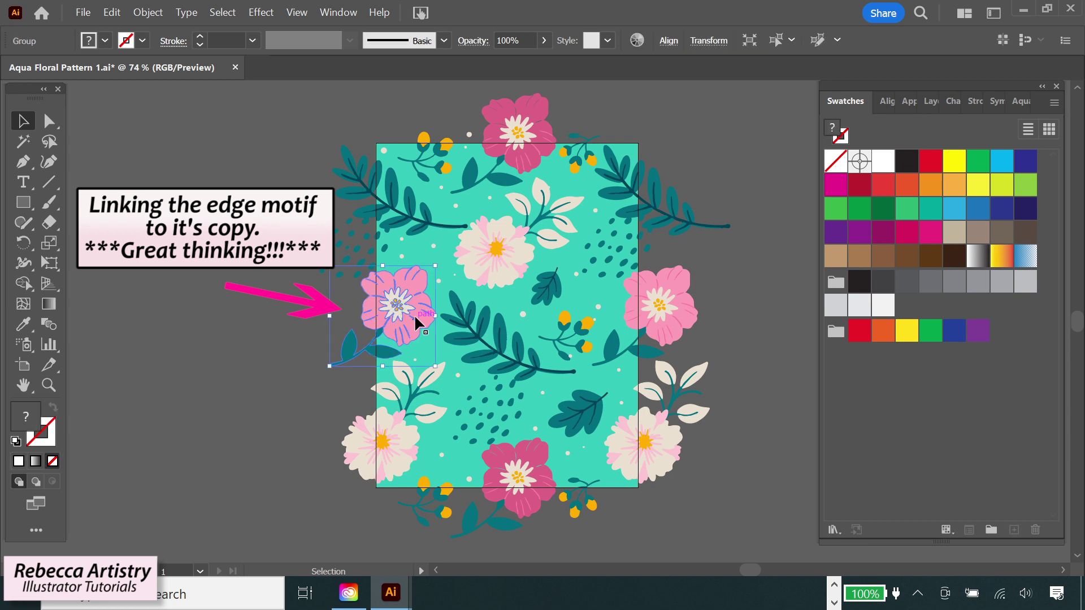
click(694, 320)
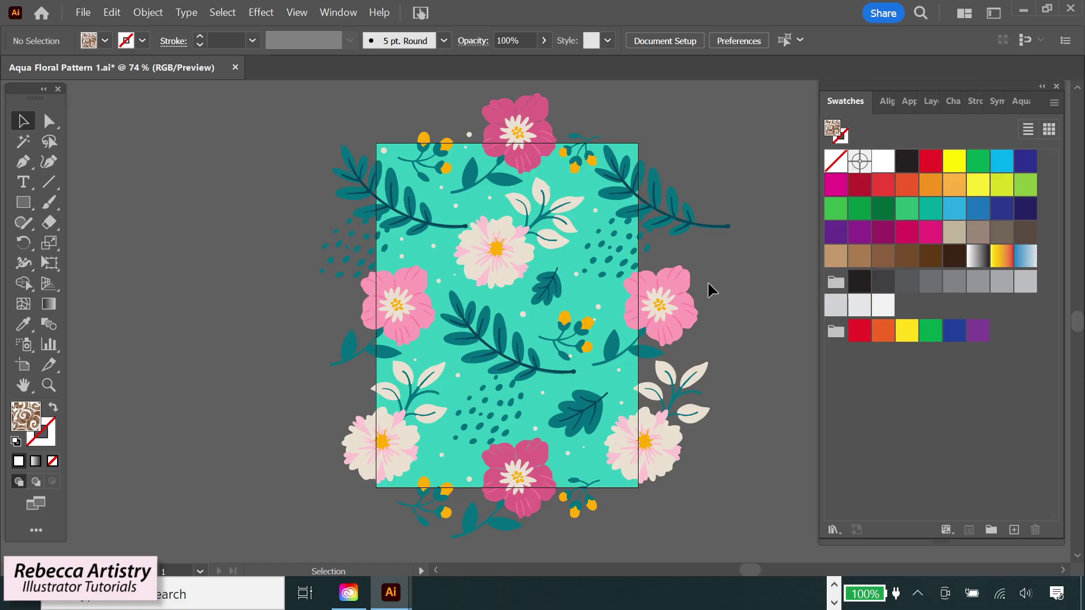
click(415, 314)
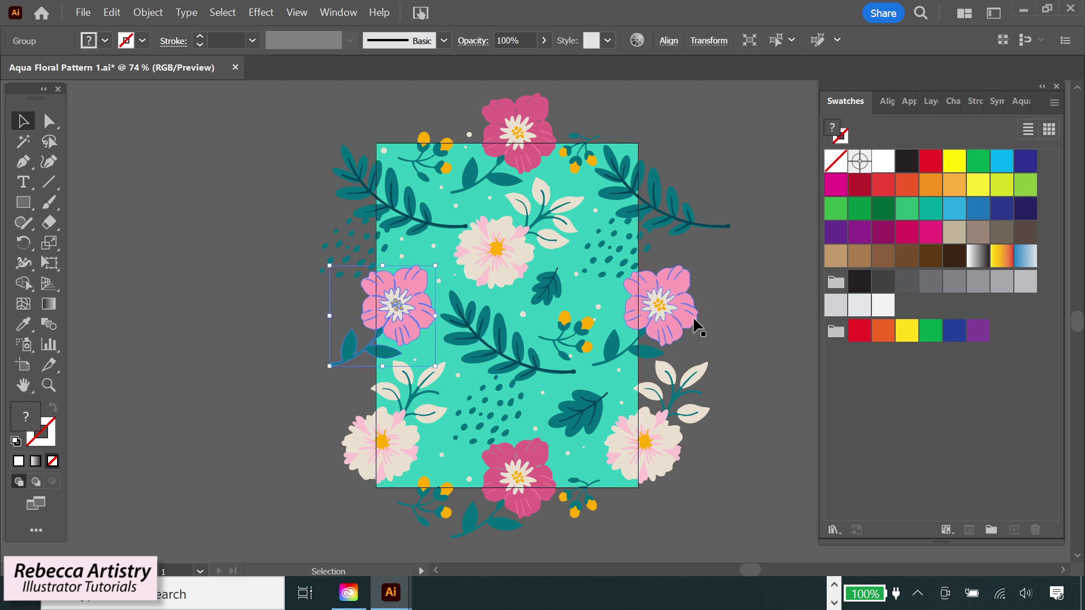
click(694, 317)
click(758, 318)
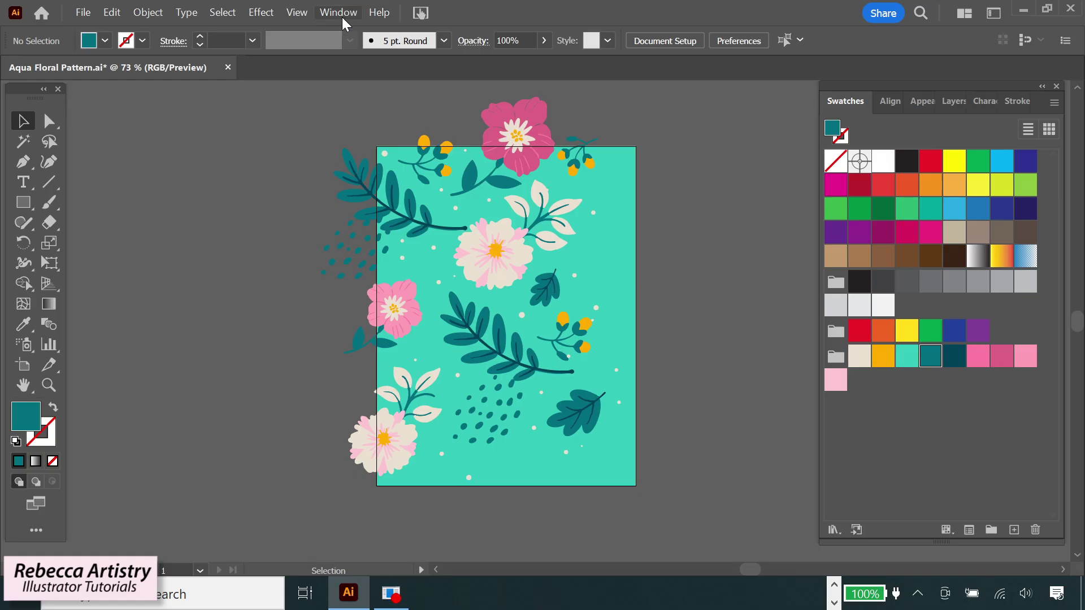
Show the Symbols panel from the Window menu and dock it with the other panels.
click(339, 12)
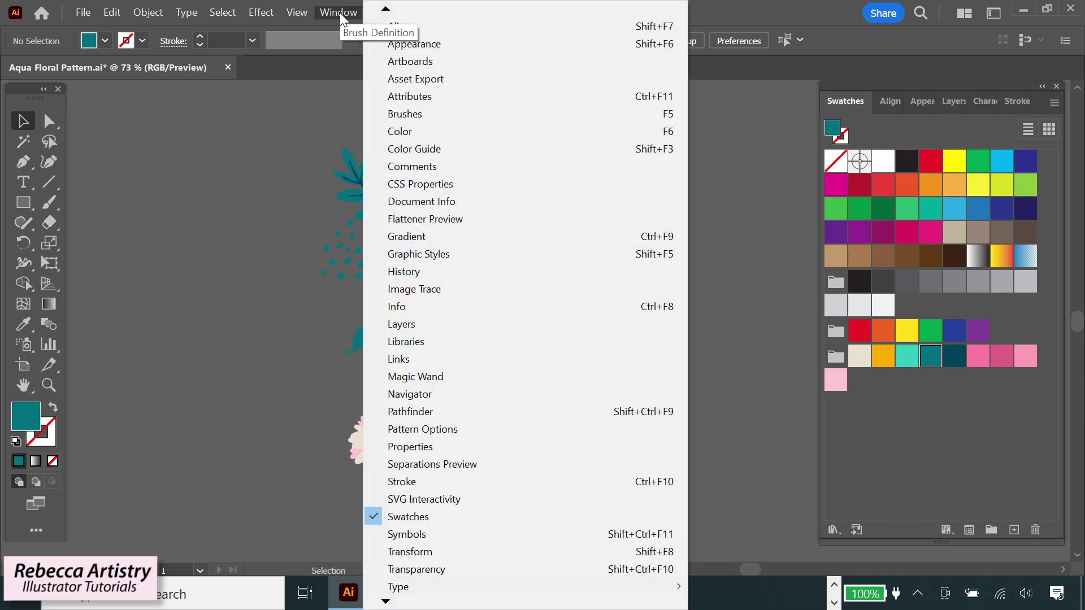
click(396, 534)
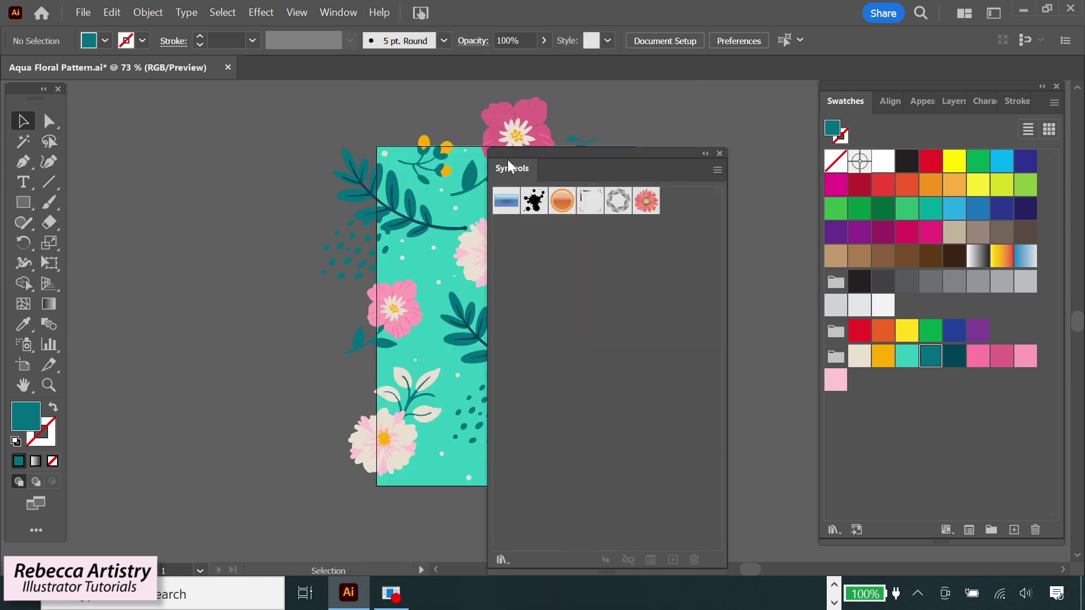
drag(507, 169, 870, 109)
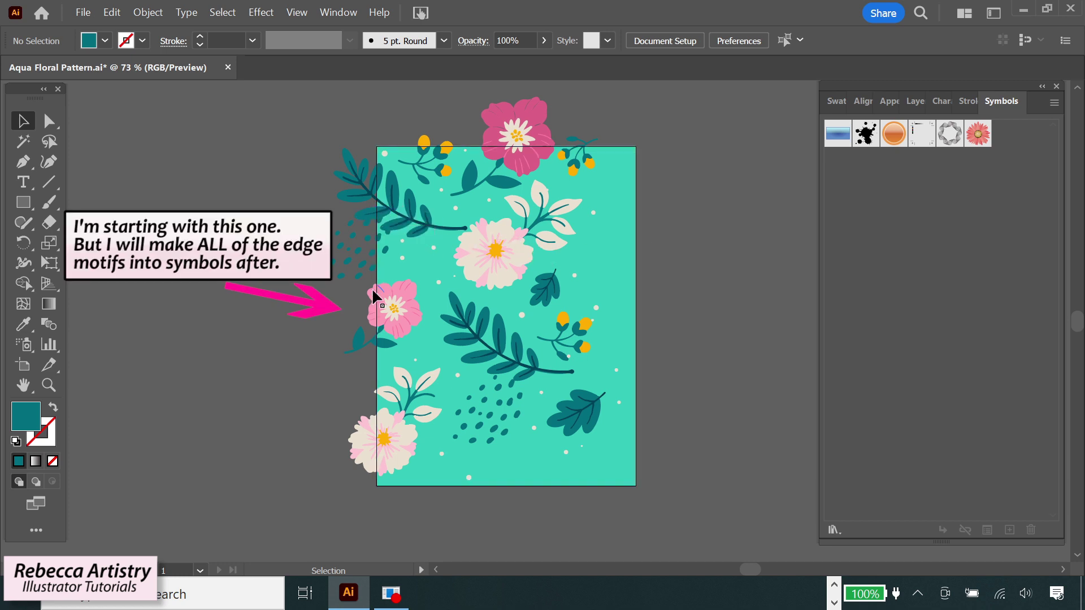
Drag the pink left-edge flower into Symbols as a Graphic-type symbol.
click(375, 308)
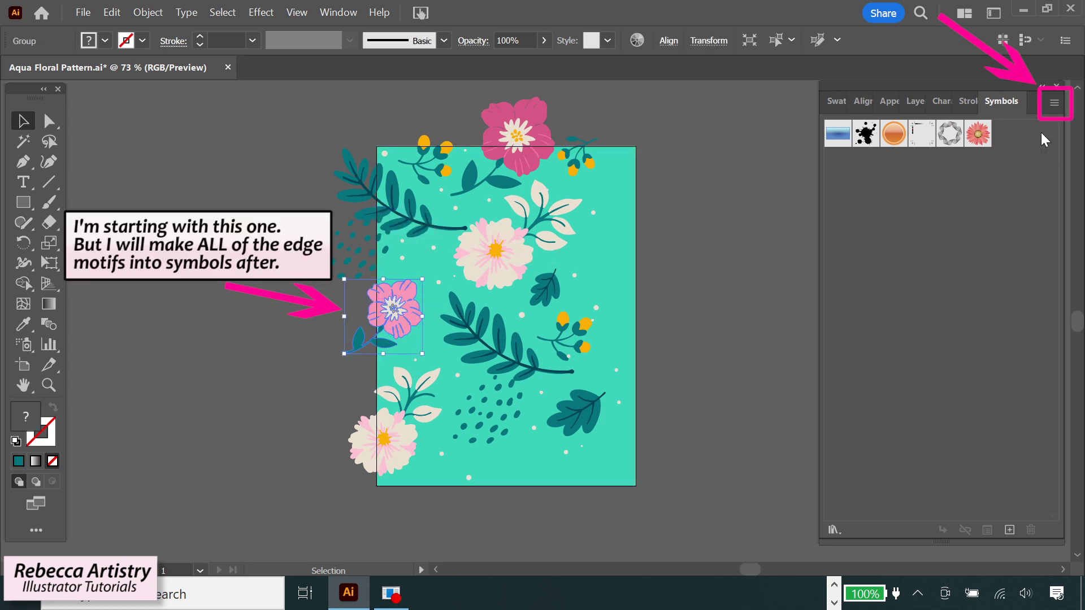
click(1053, 103)
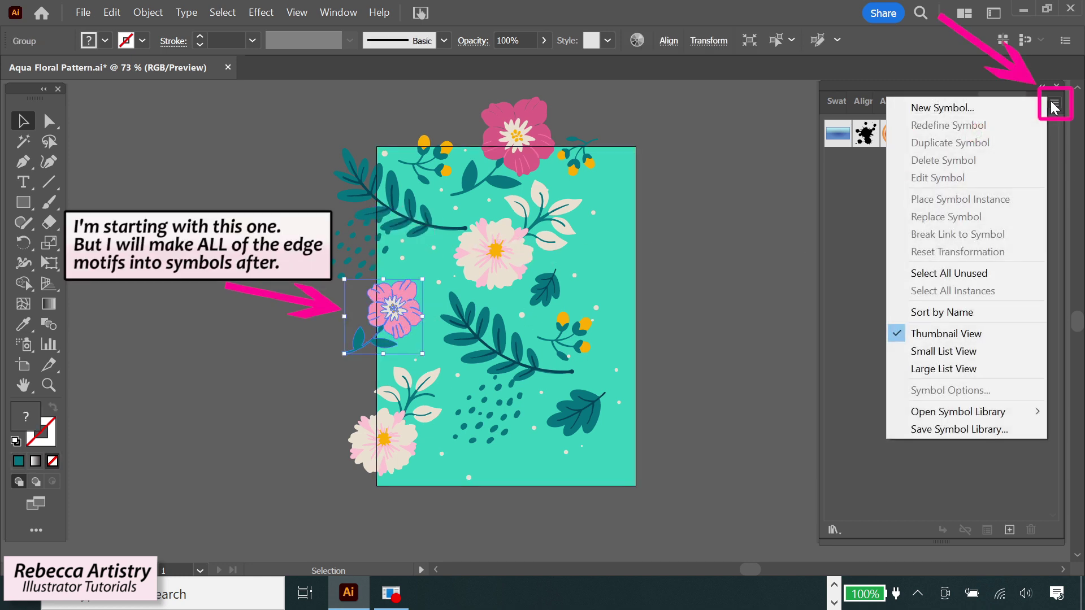
click(968, 108)
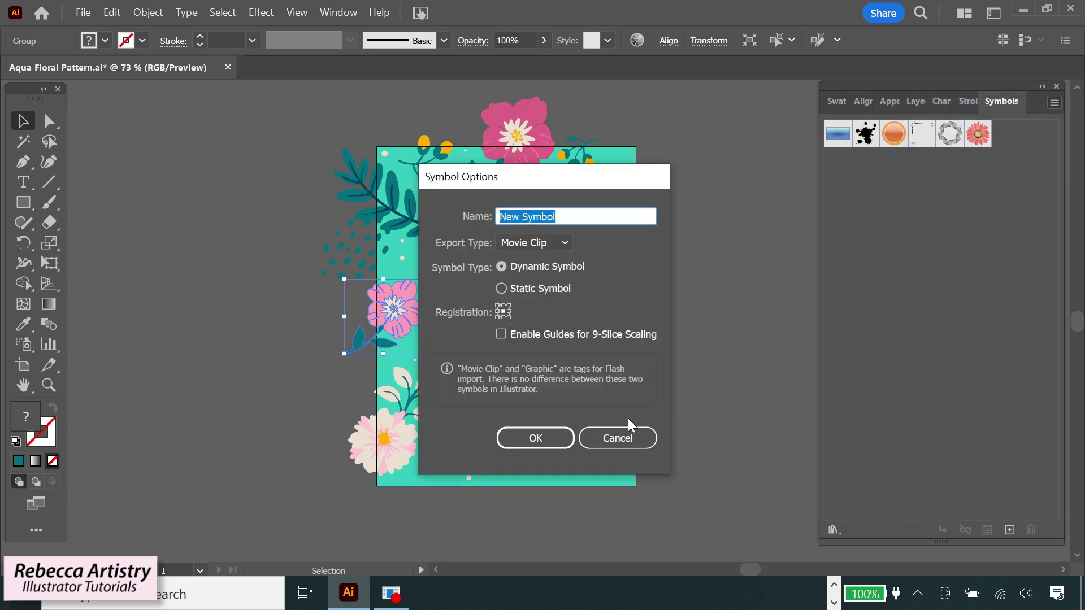
click(617, 440)
click(751, 412)
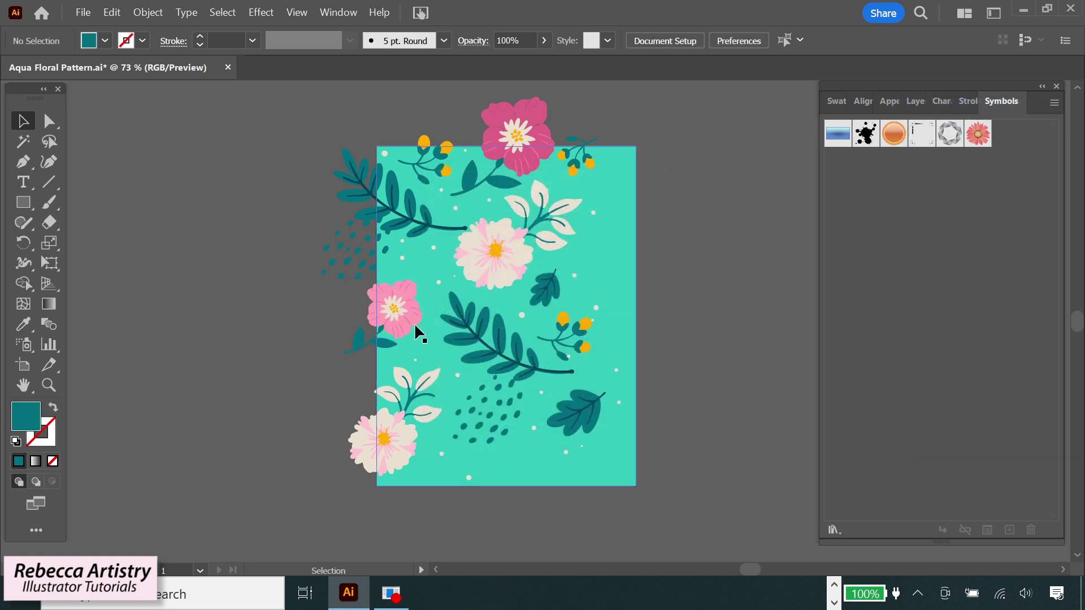
drag(404, 312, 981, 283)
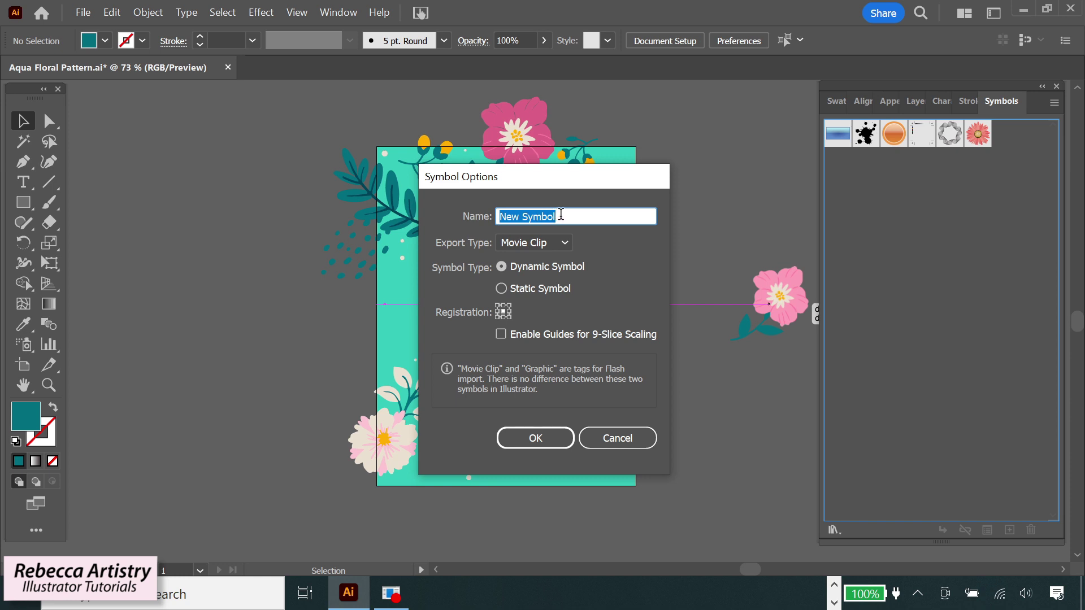
click(564, 244)
click(552, 279)
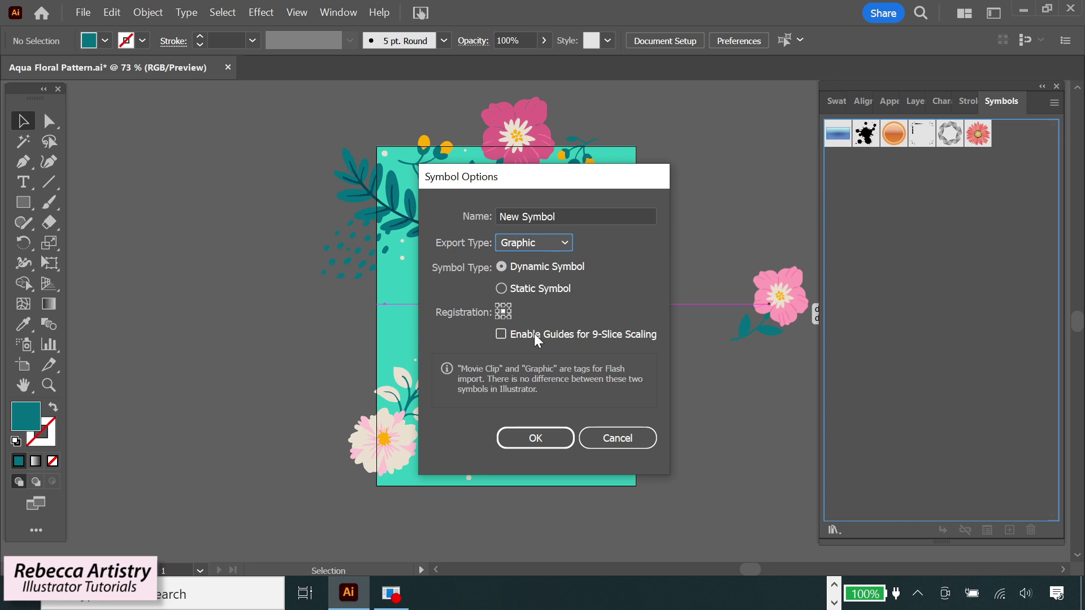
click(536, 438)
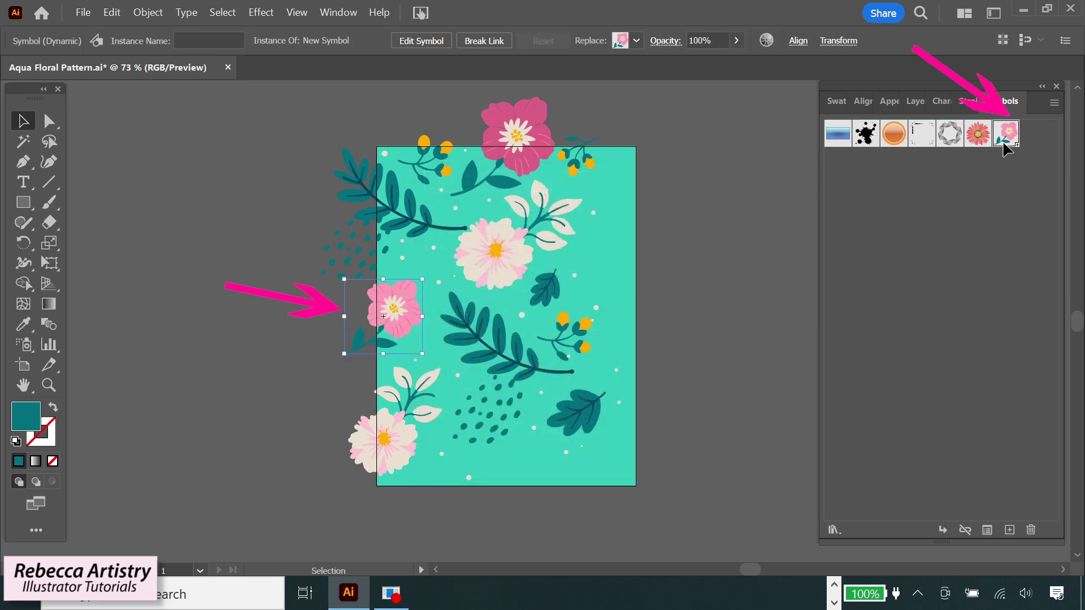
Make the bottom white flower a Graphic-type symbol.
click(464, 510)
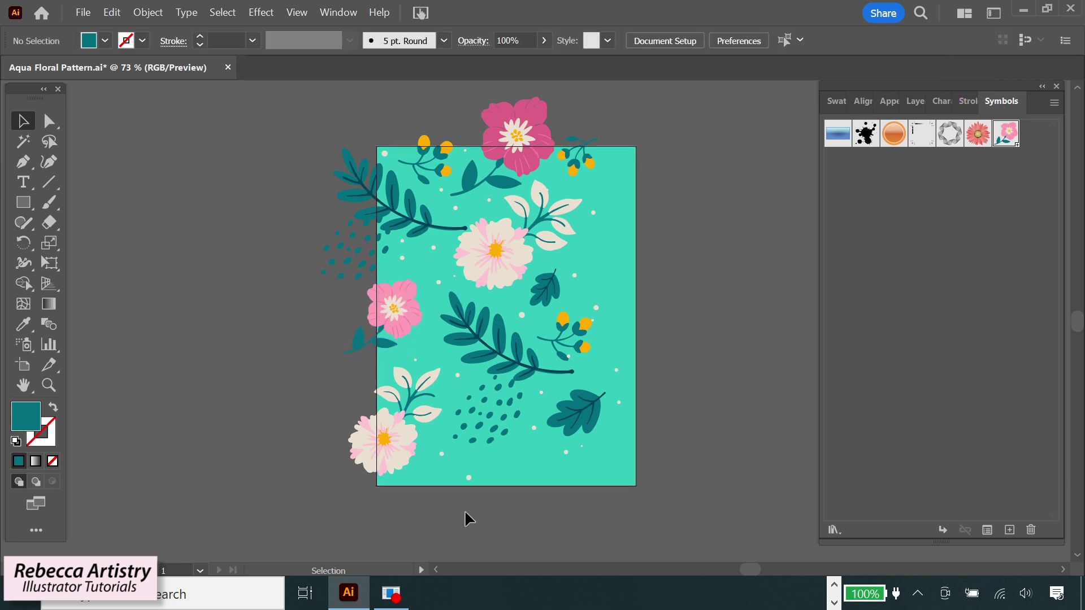
drag(395, 435, 905, 412)
click(534, 242)
click(525, 265)
click(543, 445)
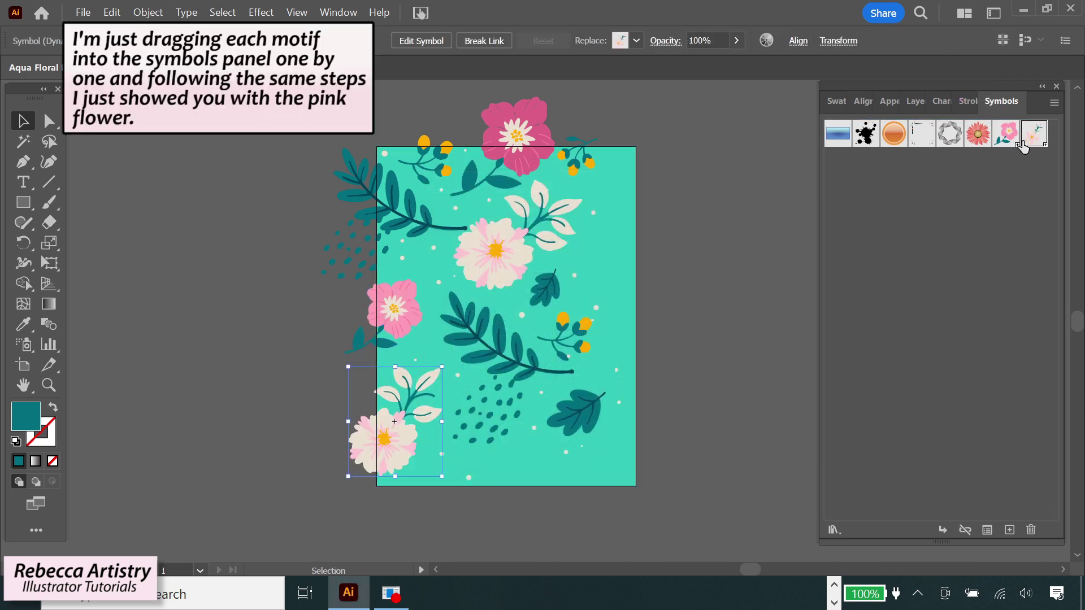
click(365, 272)
Add the teal dot cluster as a symbol.
drag(365, 271, 938, 254)
click(569, 243)
click(525, 266)
click(536, 438)
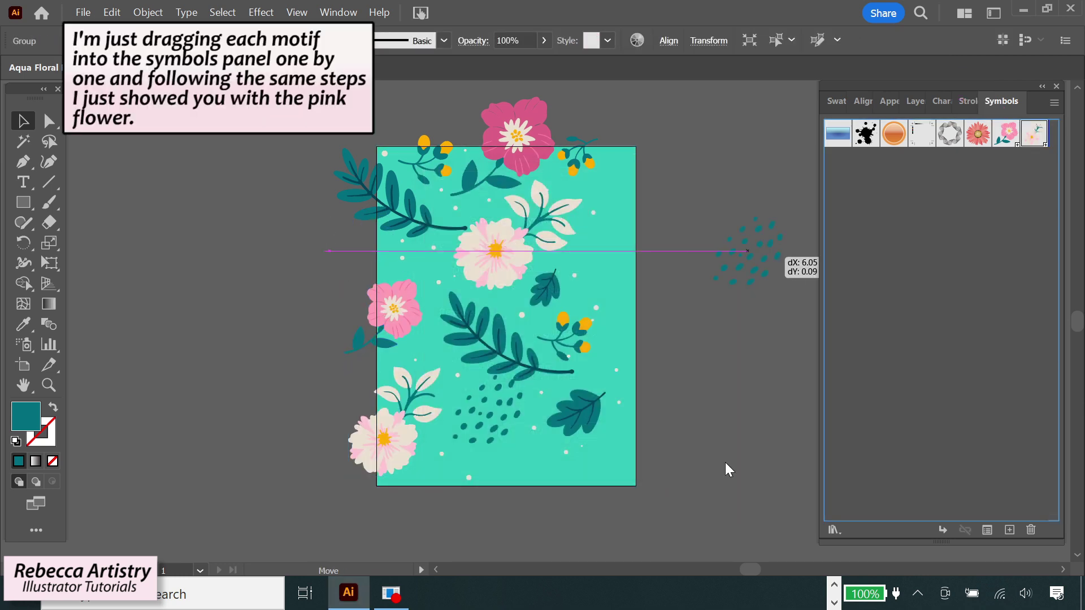
Add the left-edge leaf branch as a Graphic-type symbol.
drag(446, 243, 848, 249)
click(565, 243)
click(526, 265)
click(541, 438)
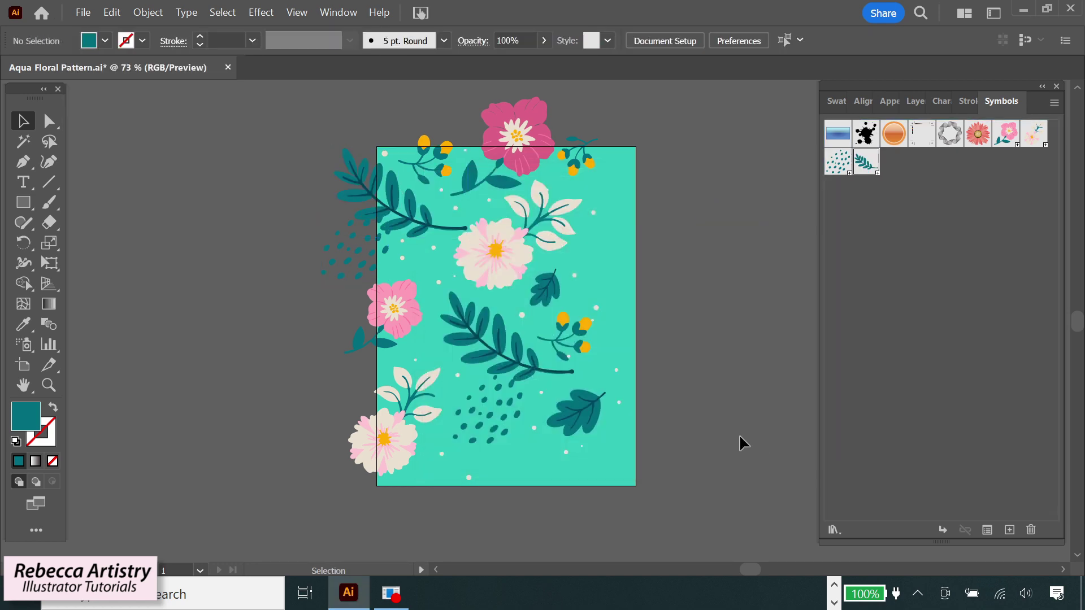
Copy the left-edge branch, dots and flower 4 in to the right, vertical 0.
click(371, 471)
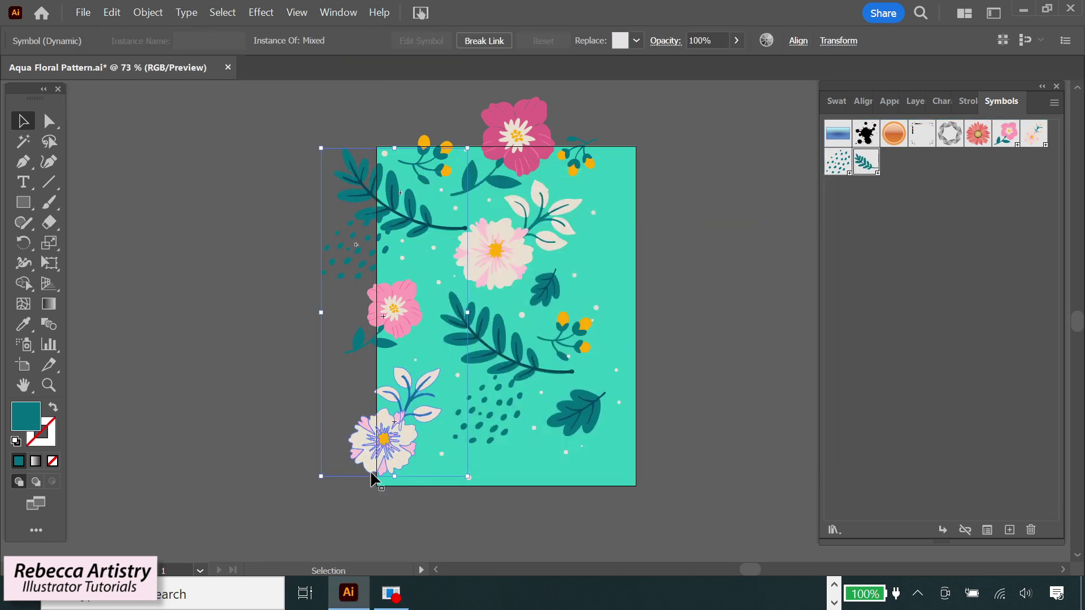
right_click(371, 464)
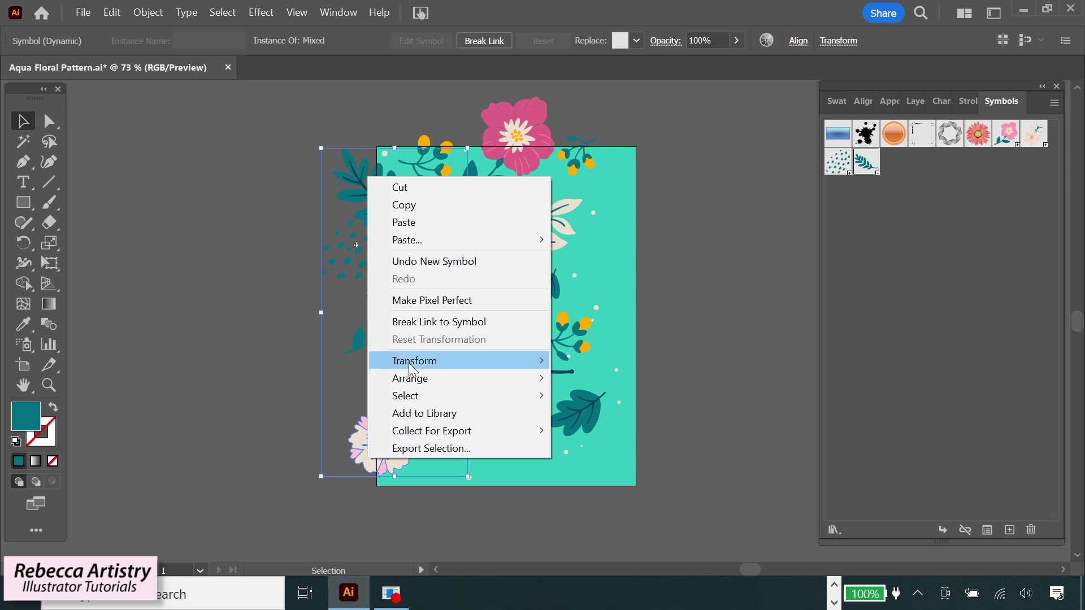
mouse_move(429, 365)
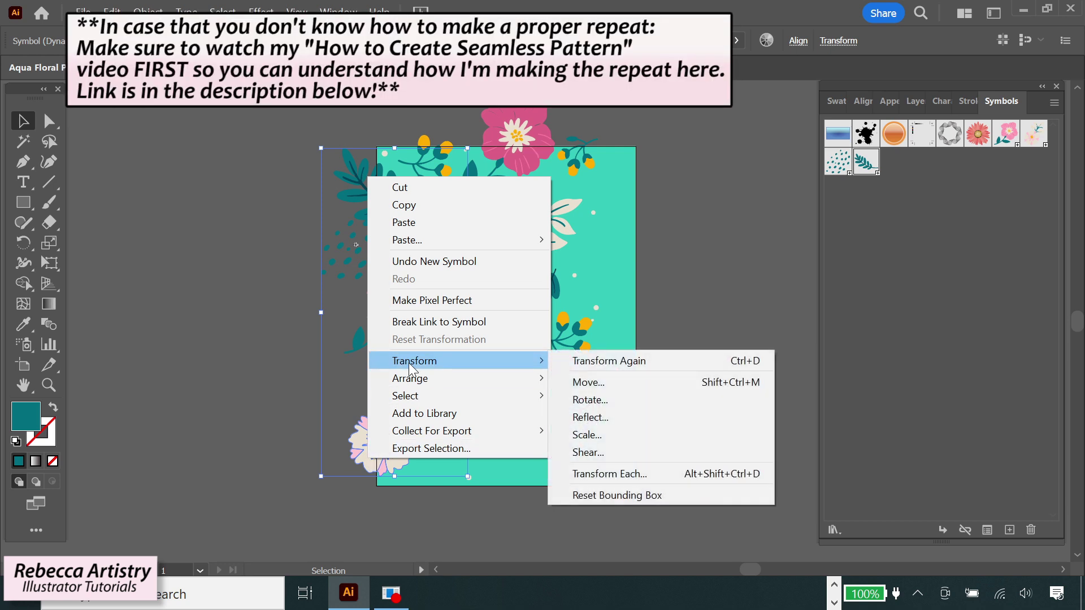
click(585, 381)
key(Tab)
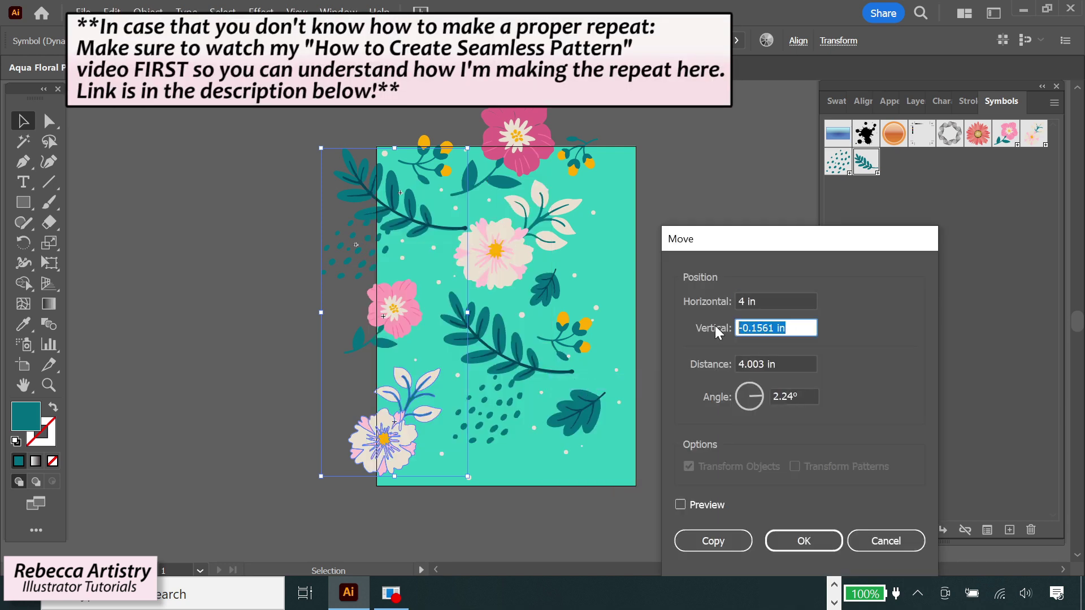
text(0)
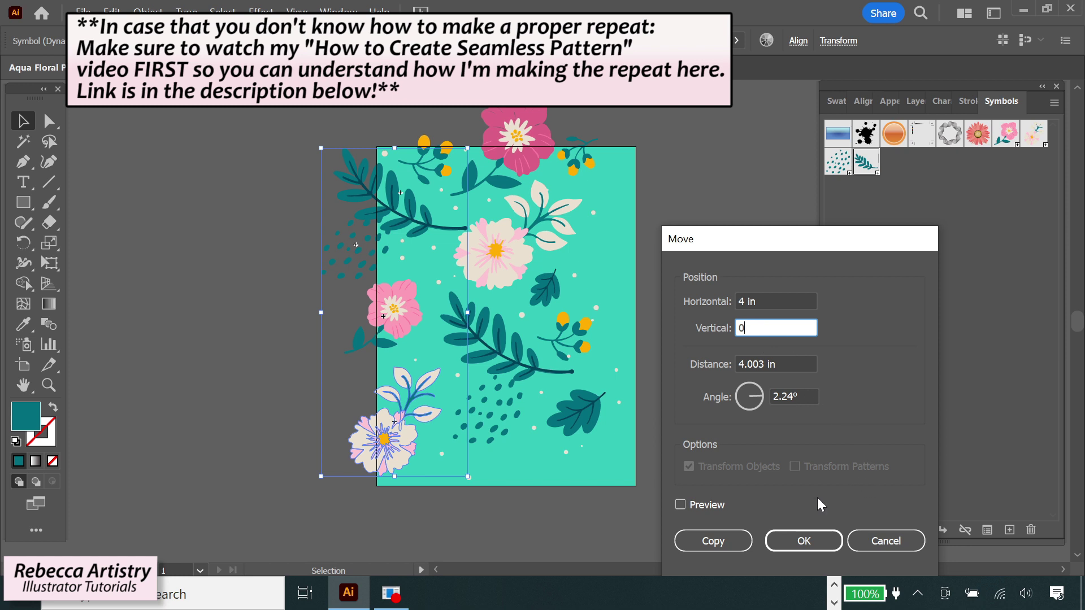
click(729, 543)
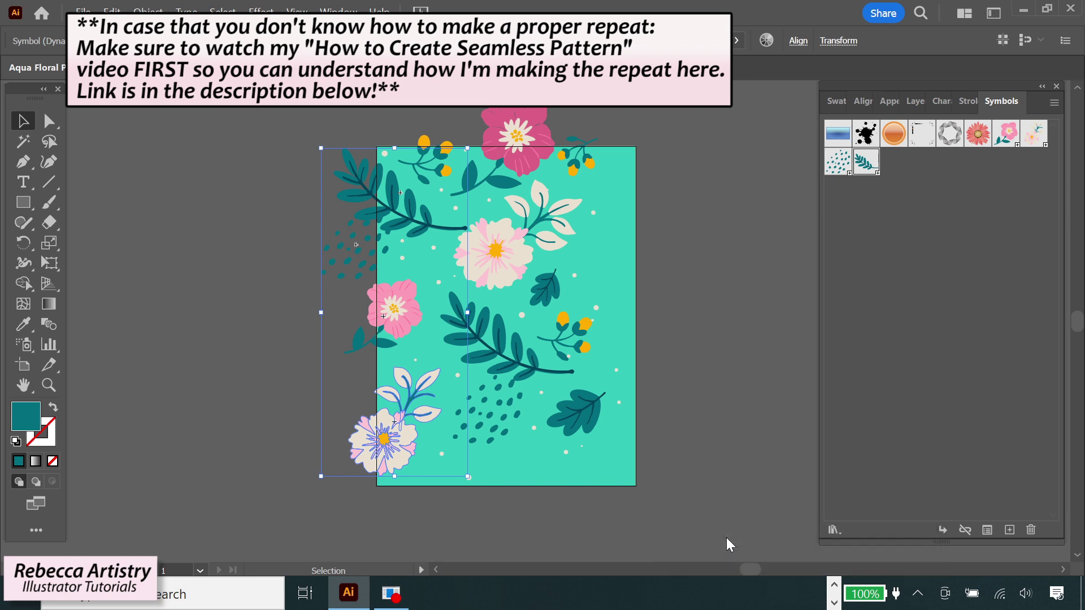
click(759, 486)
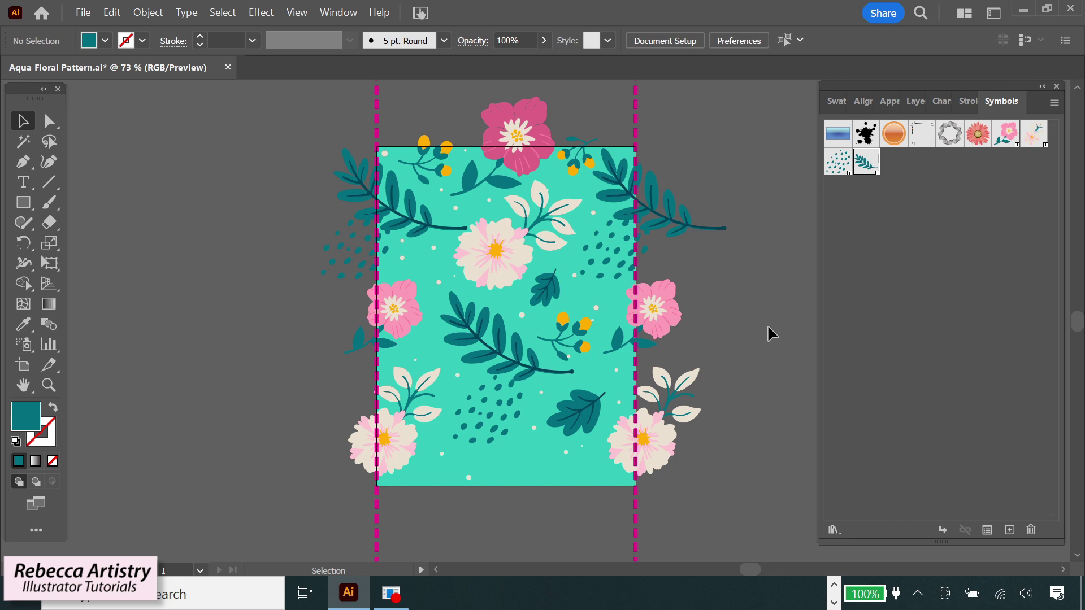
Turn the top-left berry sprig, top pink flower and top-right berry sprig into symbols.
drag(429, 148, 931, 229)
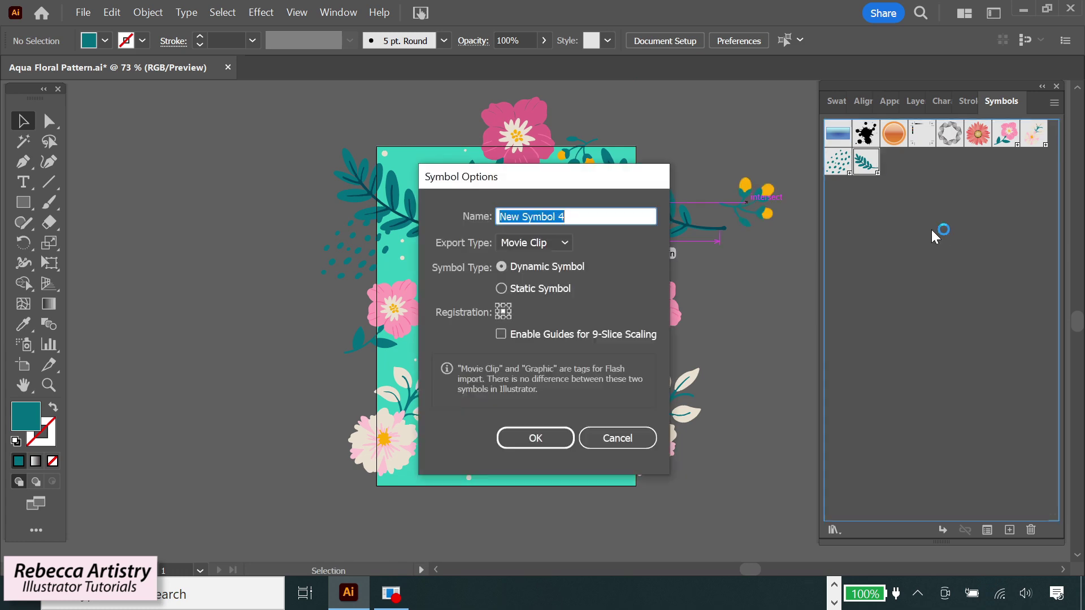
click(541, 433)
drag(537, 147, 803, 195)
key(F8)
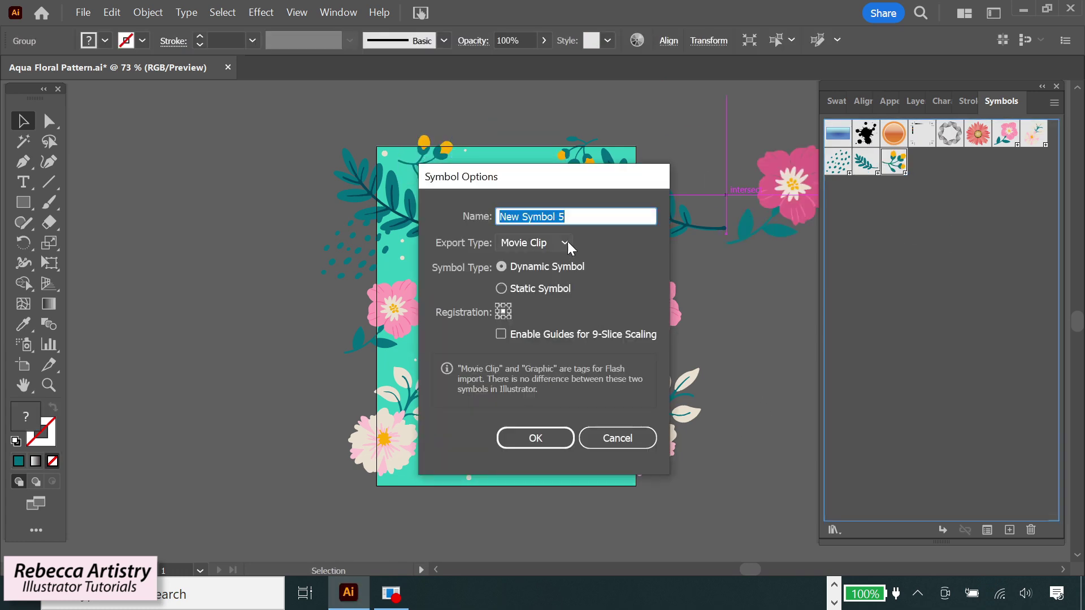
key(Return)
click(586, 157)
key(F8)
key(Return)
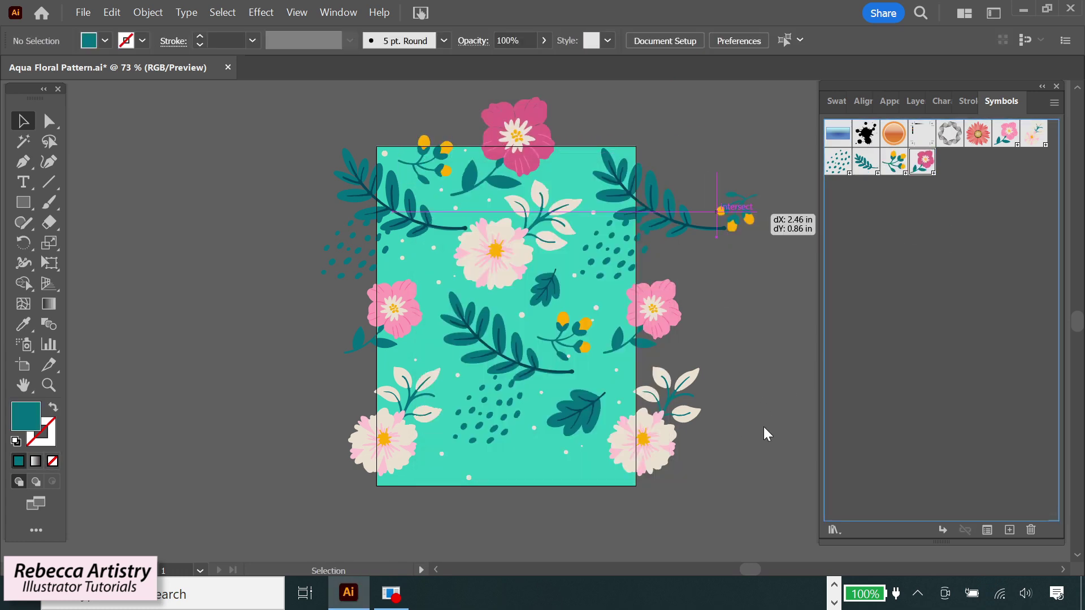
click(756, 417)
Set up a Move of the top-edge motifs with horizontal offset 0 and vertical 11.
key(ctrl+a)
right_click(587, 158)
mouse_move(655, 342)
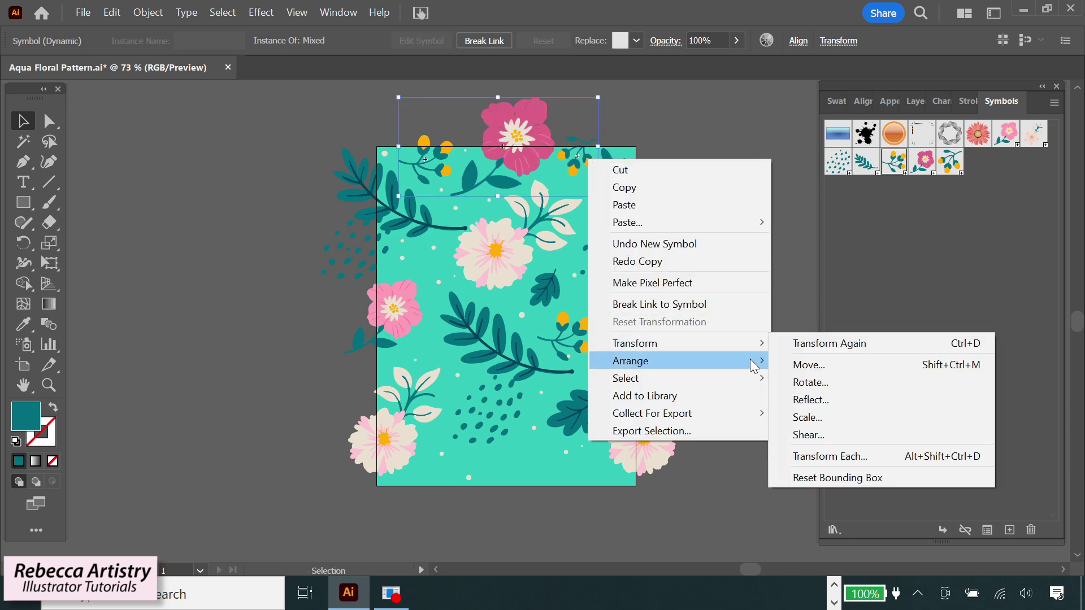
click(802, 363)
text(0)
key(Tab)
text(11)
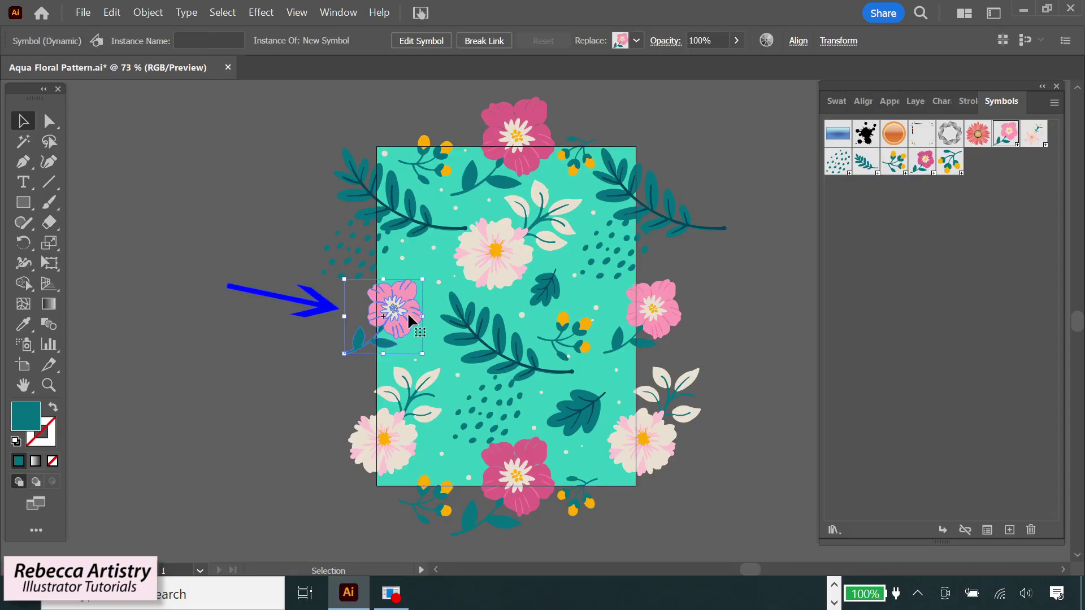
Try rotating the left-edge pink flower copy, then undo the rotation.
drag(426, 353, 421, 276)
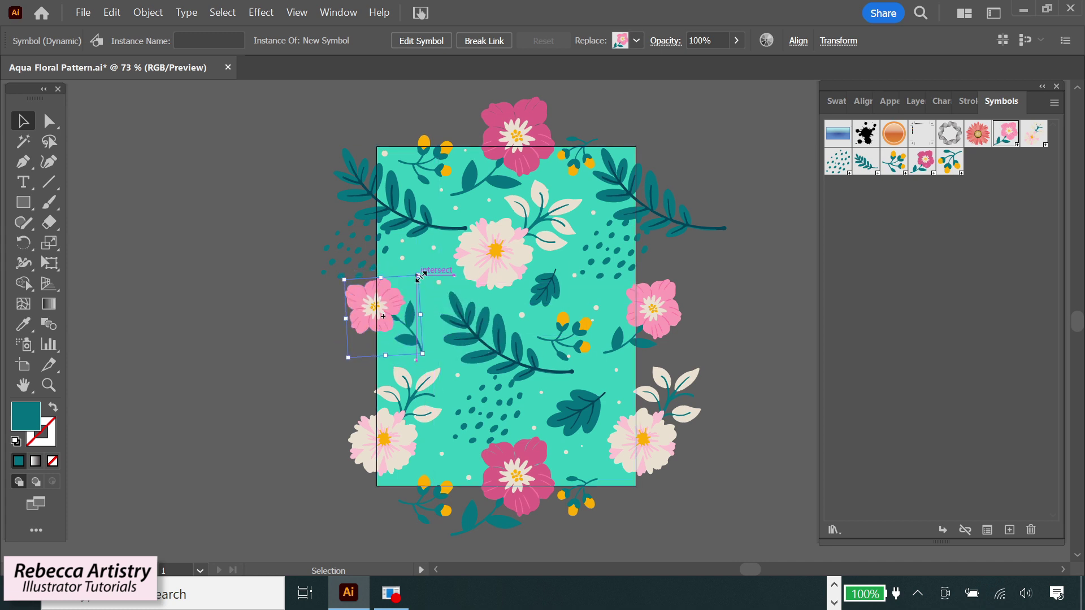
click(754, 330)
key(ctrl+z)
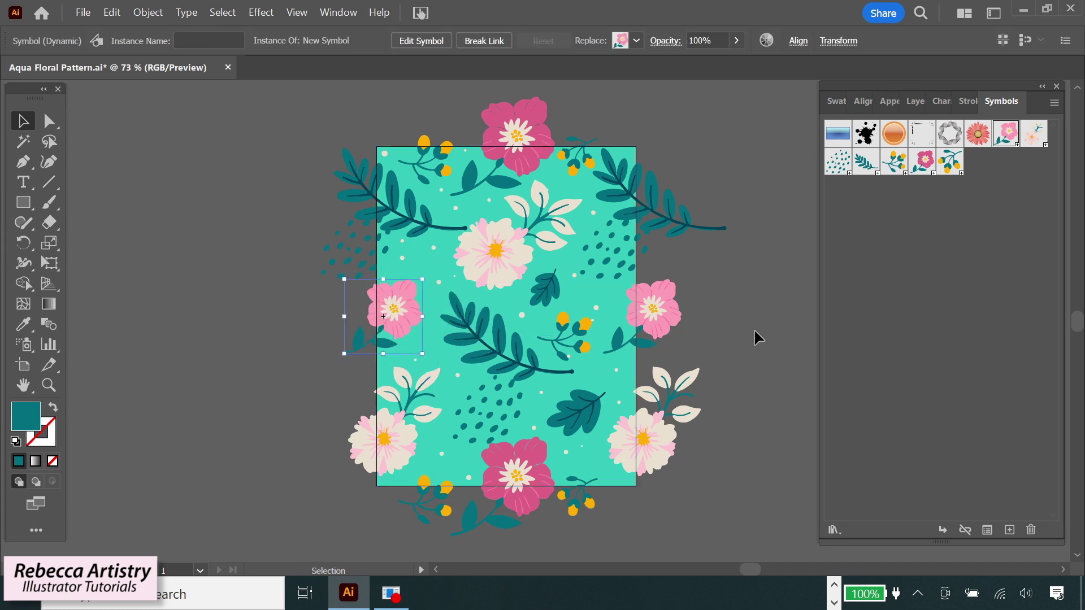
click(754, 338)
Inside the pink flower symbol, enlarge the artwork and rotate it so the stem points down.
click(386, 317)
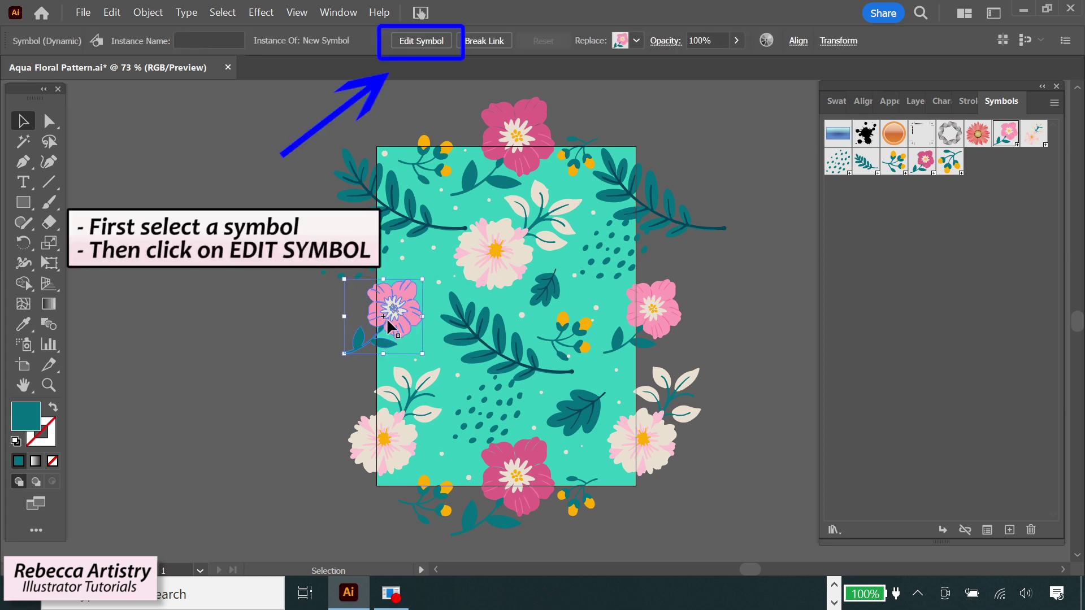
click(428, 41)
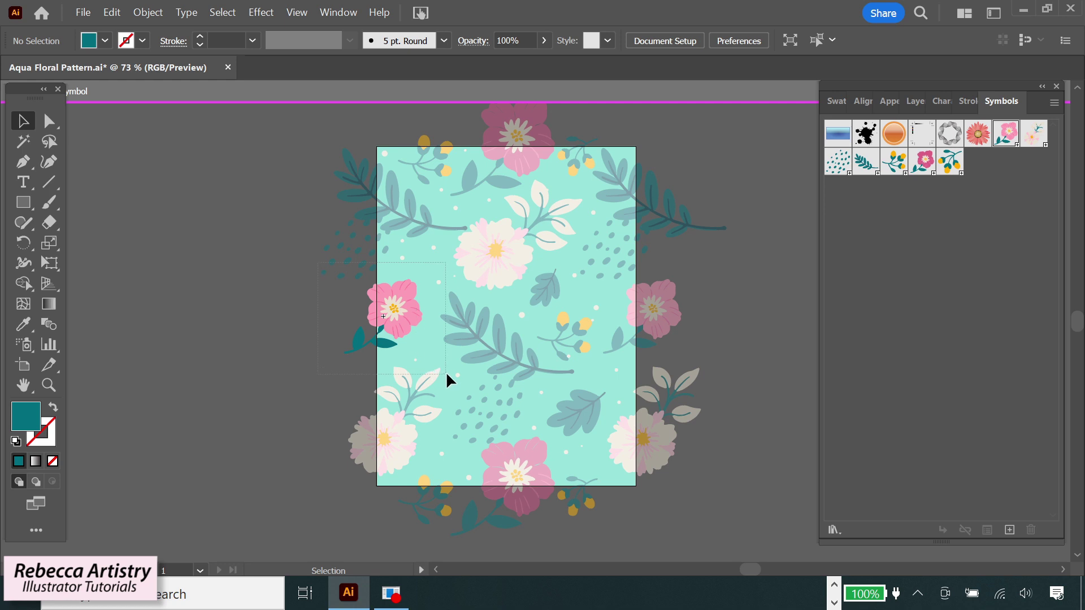
key(ctrl+a)
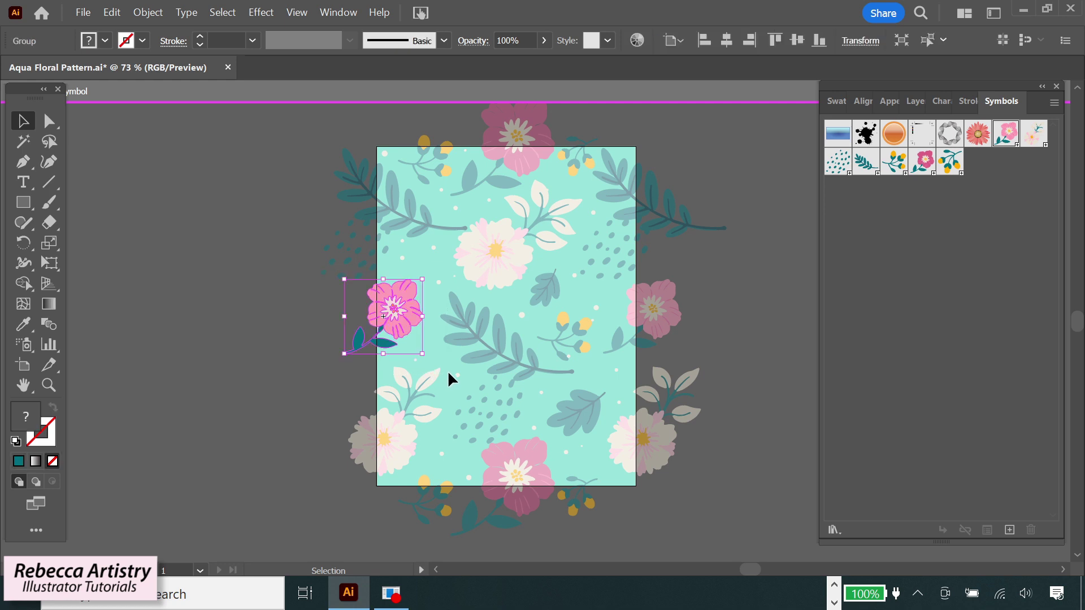
drag(422, 280, 432, 270)
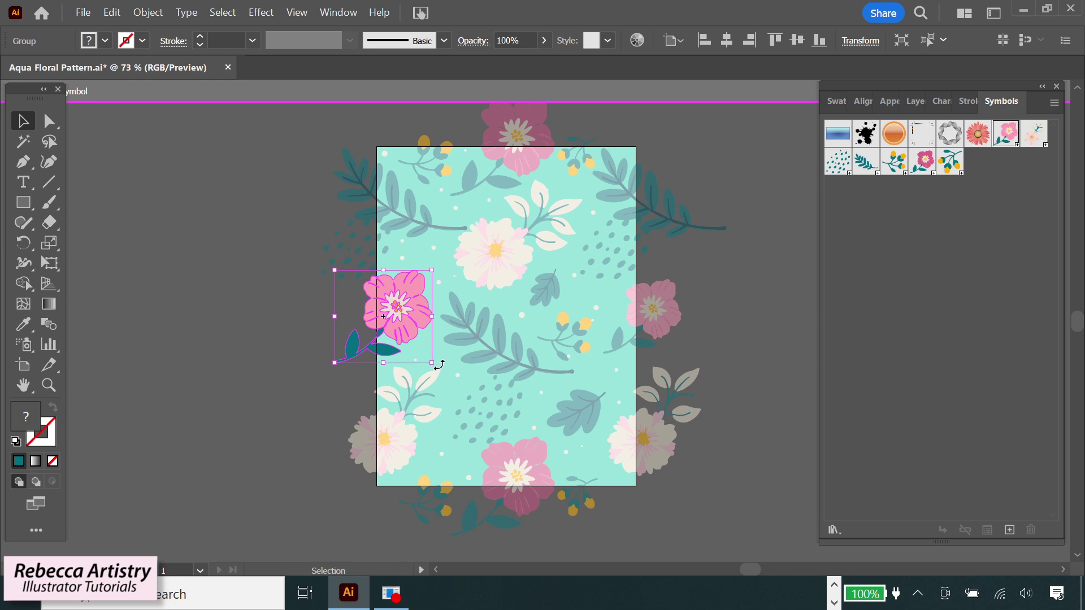
drag(438, 364, 410, 302)
click(730, 336)
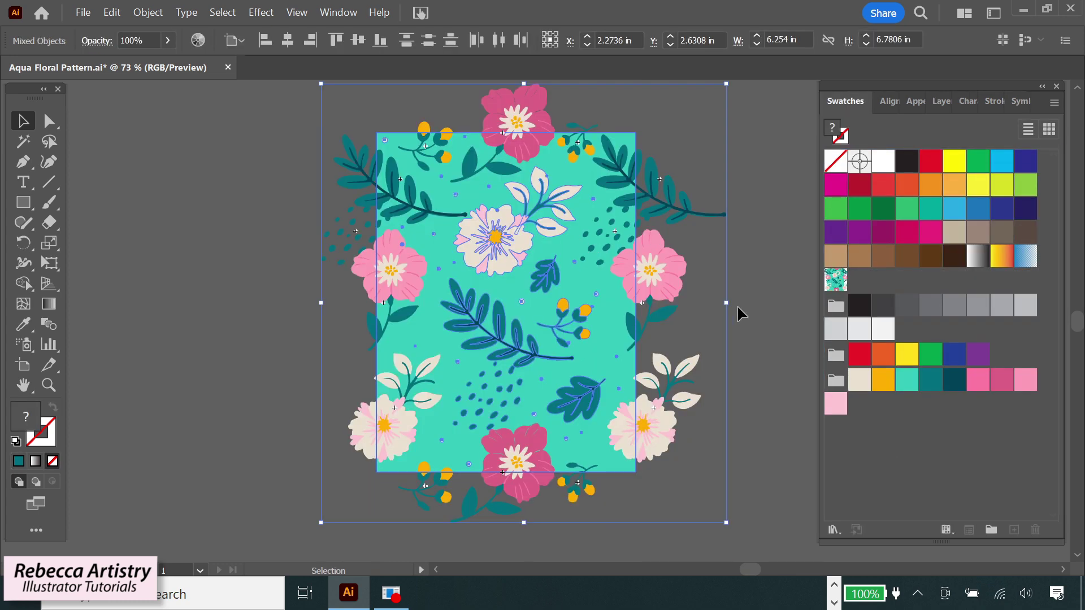
Zoom out and draw a large test rectangle filled with the floral pattern swatch.
click(737, 304)
key(ctrl+minus)
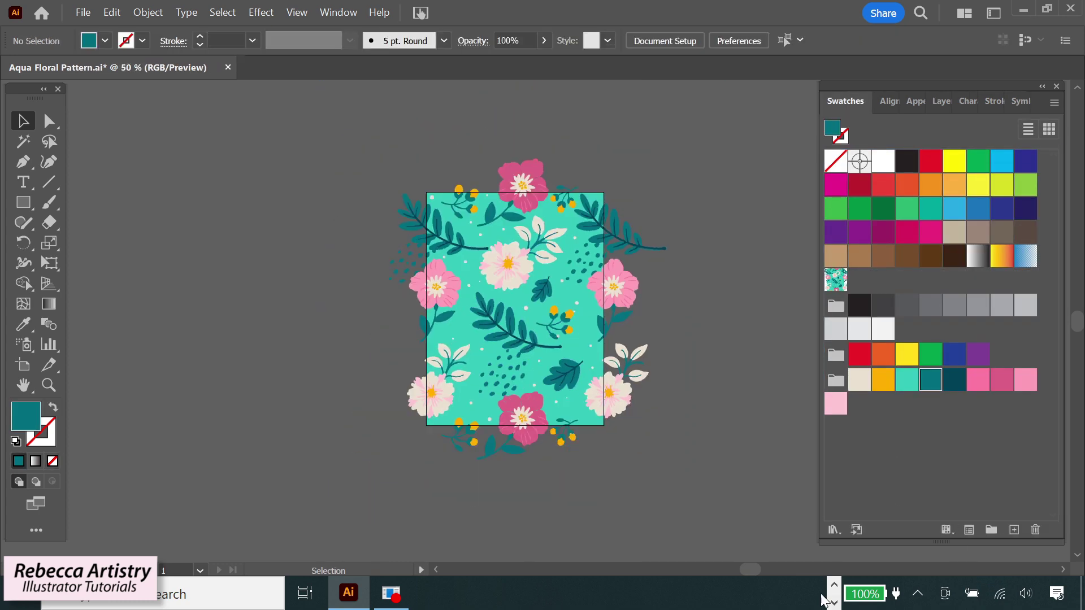
scroll(508, 305, right, 5)
key(m)
mouse_move(289, 133)
mouse_down()
mouse_move(637, 432)
mouse_move(832, 512)
mouse_up()
click(837, 279)
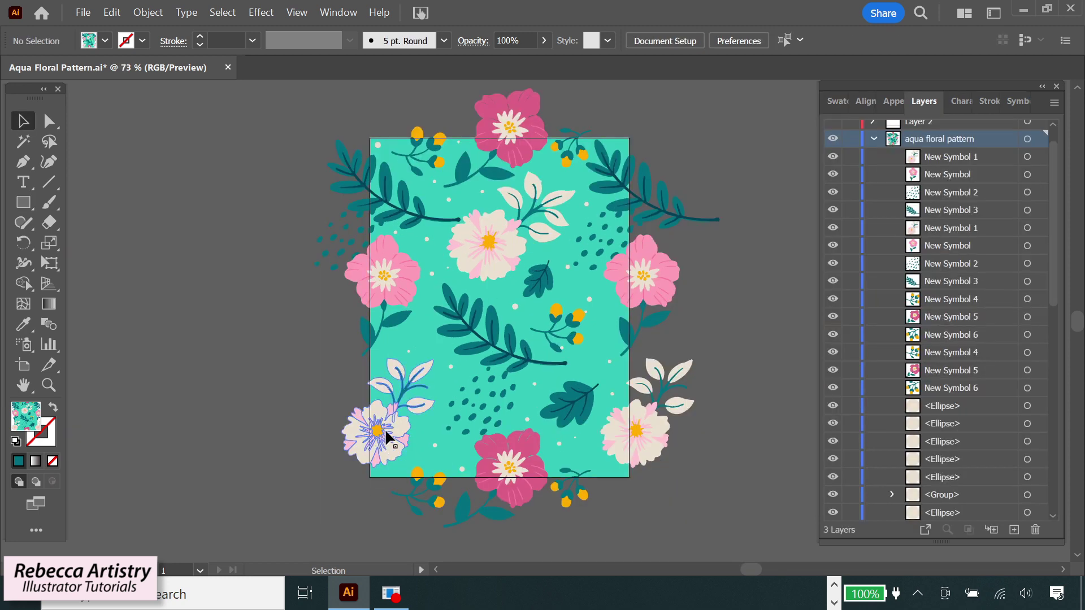
Inside the cream flower symbol, enlarge the artwork and rotate the bloom above the leaves.
click(389, 438)
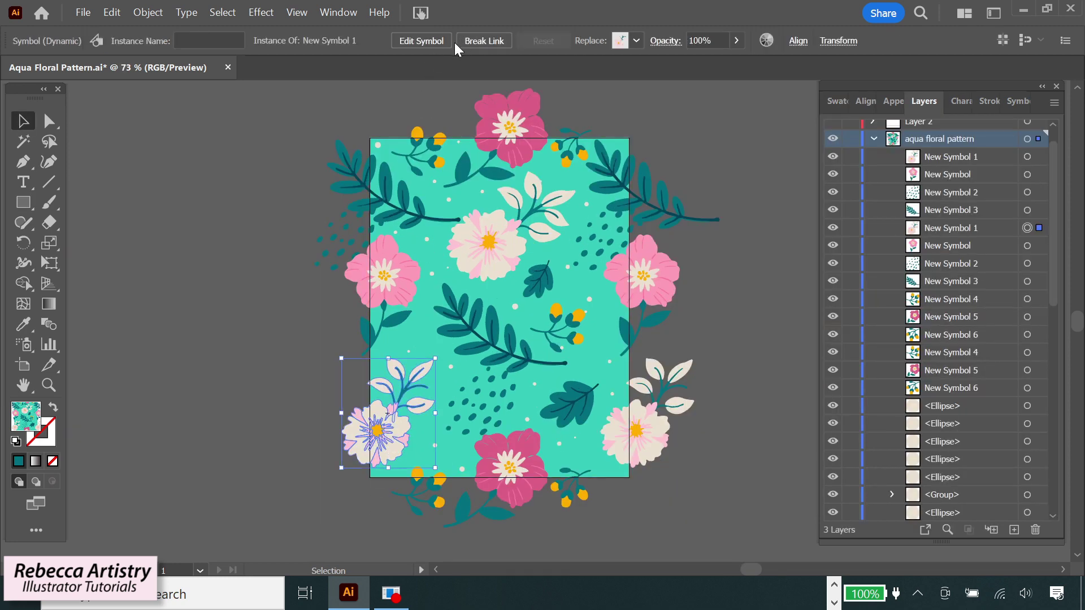
click(413, 42)
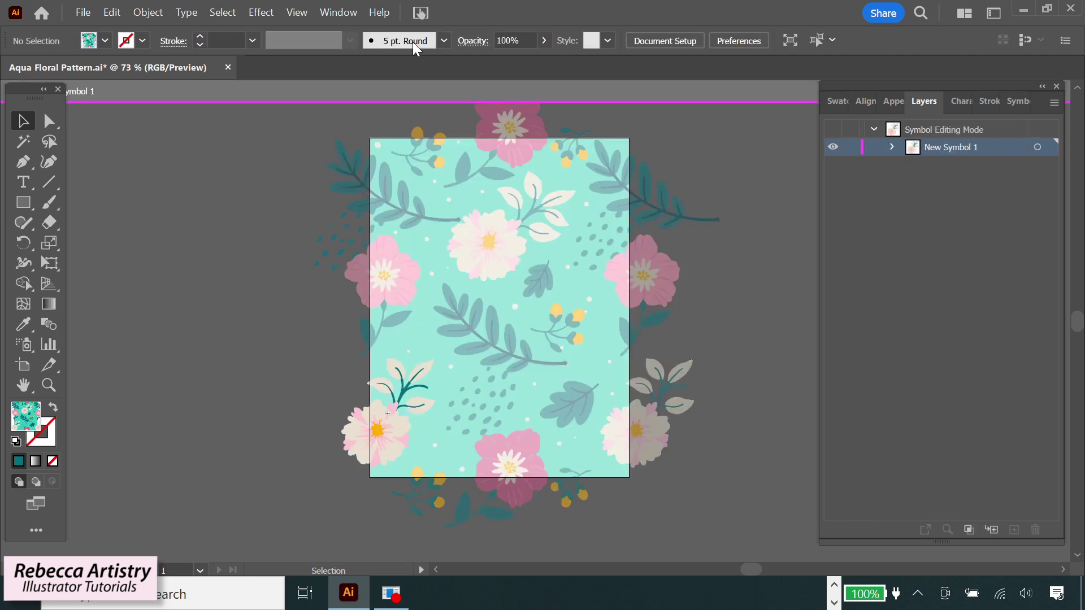
click(377, 443)
drag(438, 357, 443, 349)
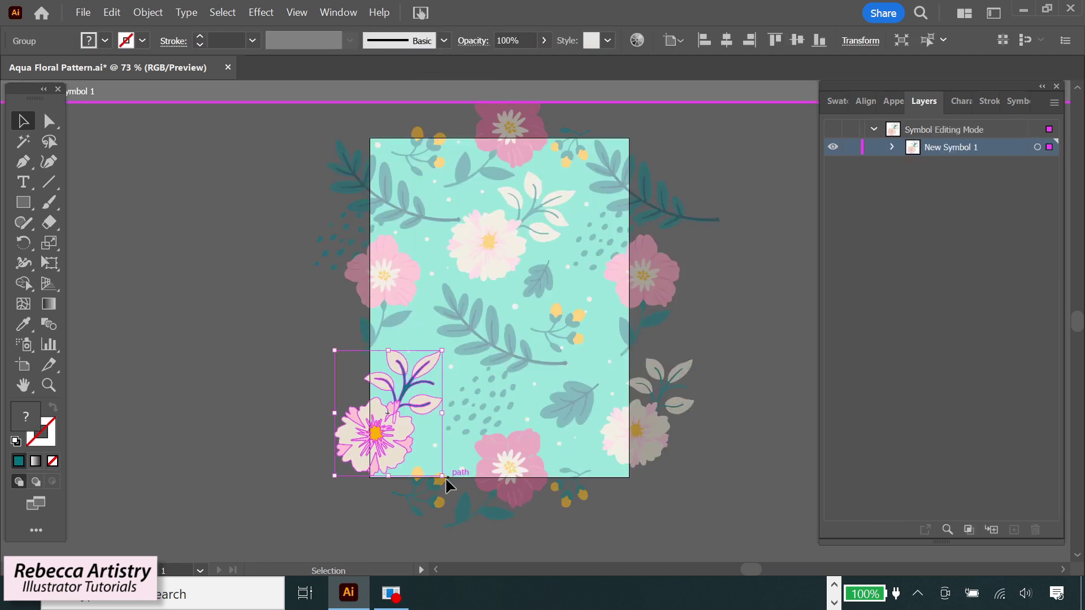
drag(445, 481, 368, 389)
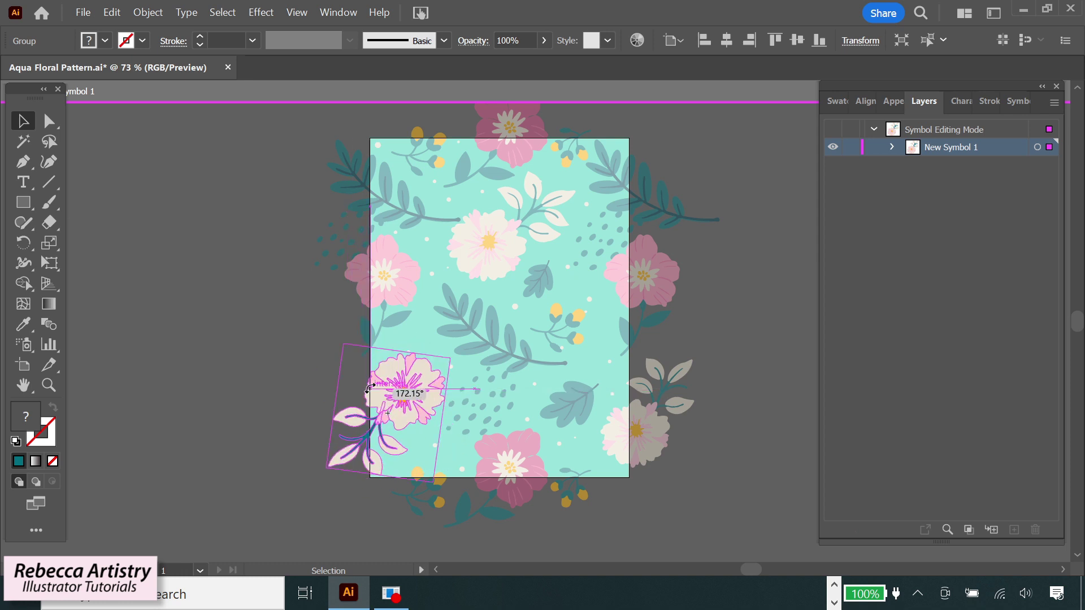
Alt-drag a copy of the left-edge flower symbol onto the tile's right edge.
double_click(775, 412)
click(414, 407)
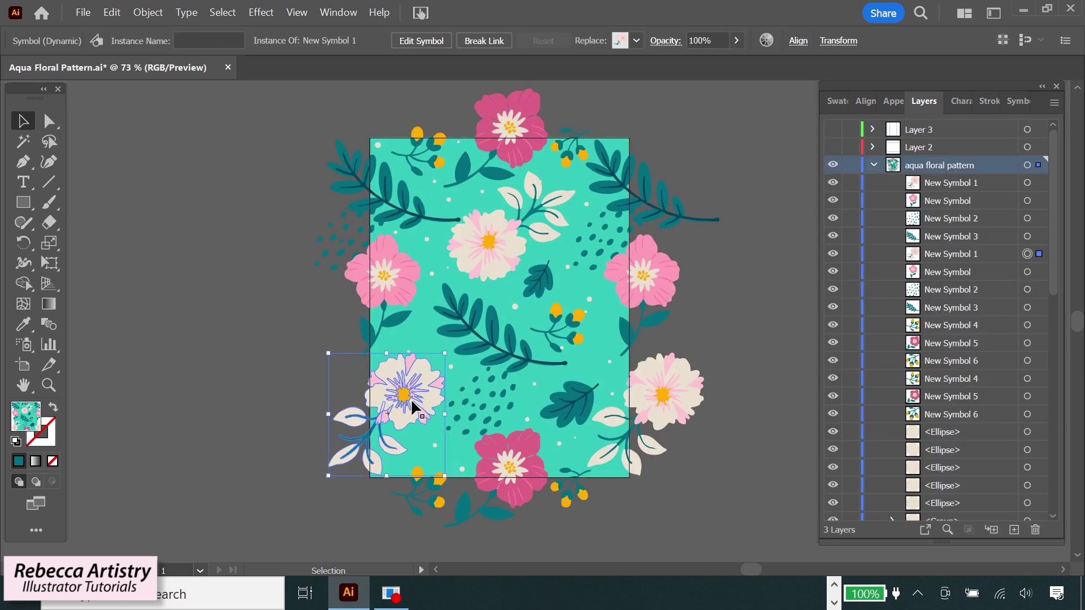
drag(413, 406, 684, 404)
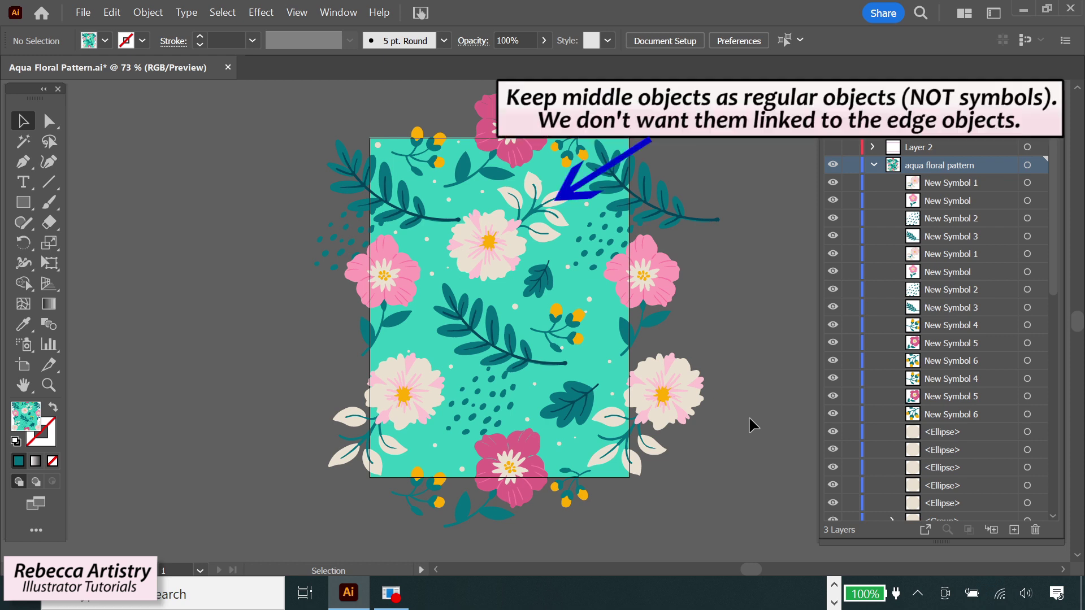
Delete the central flower-and-leaf group and copy the lower-left edge flower up into the middle.
click(503, 252)
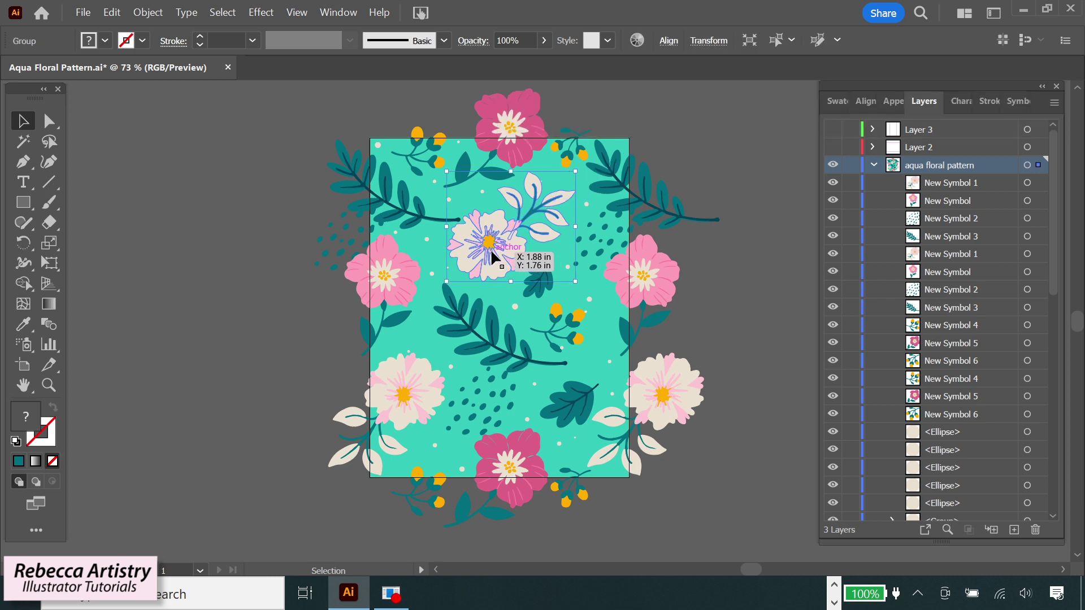
key(Delete)
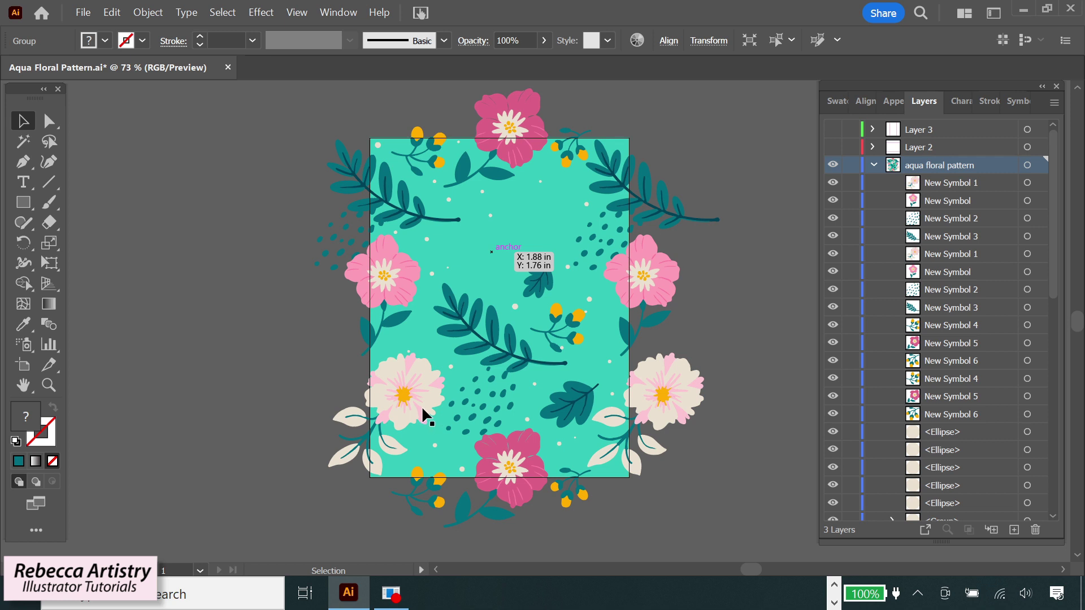
drag(421, 405, 543, 232)
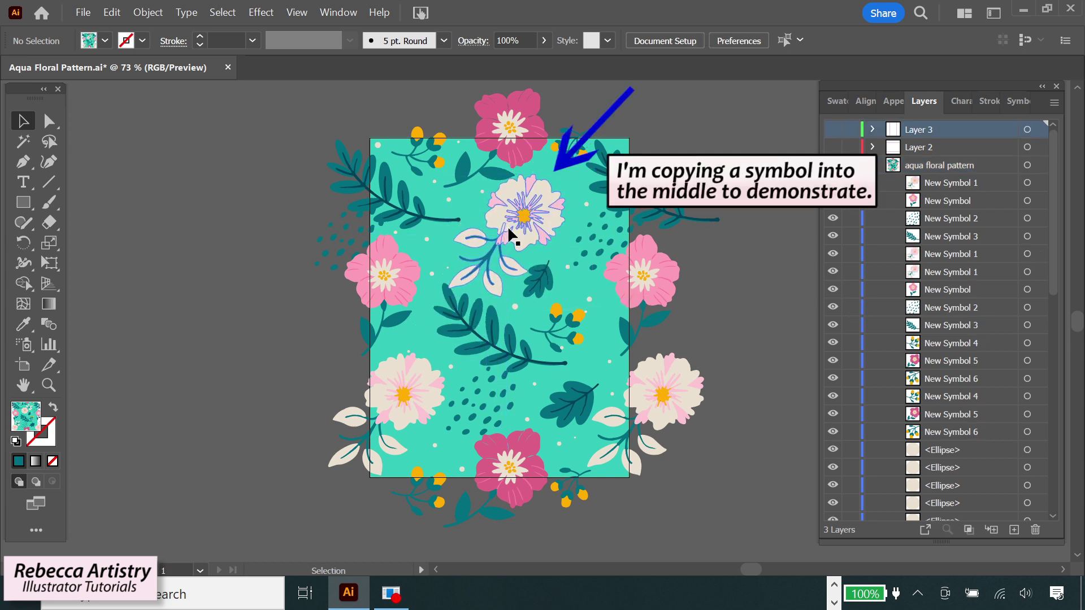
Break the link between the central flower copy and its symbol.
click(517, 223)
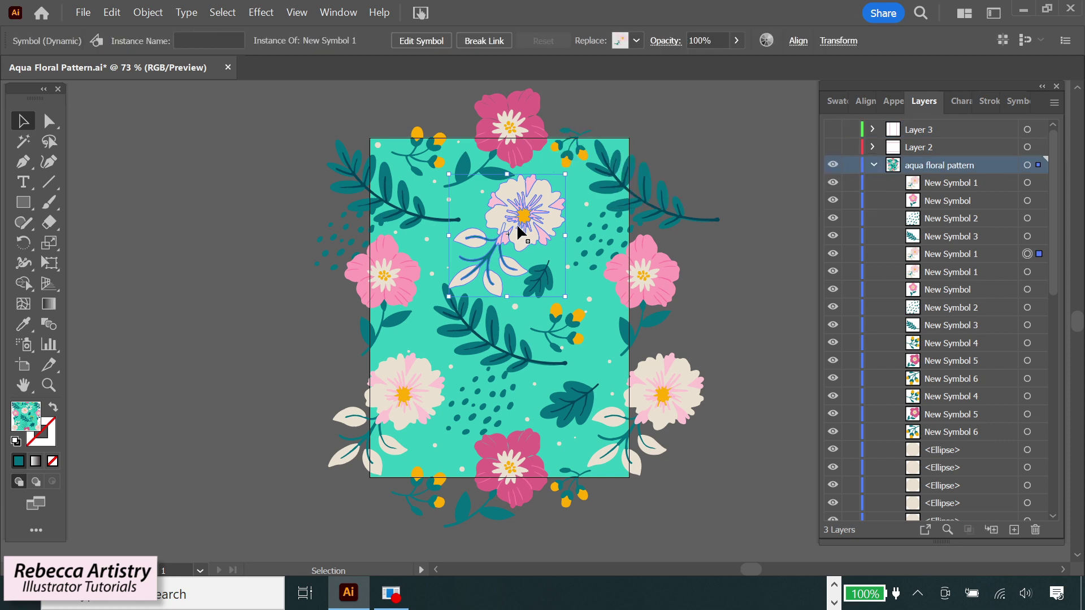
right_click(518, 226)
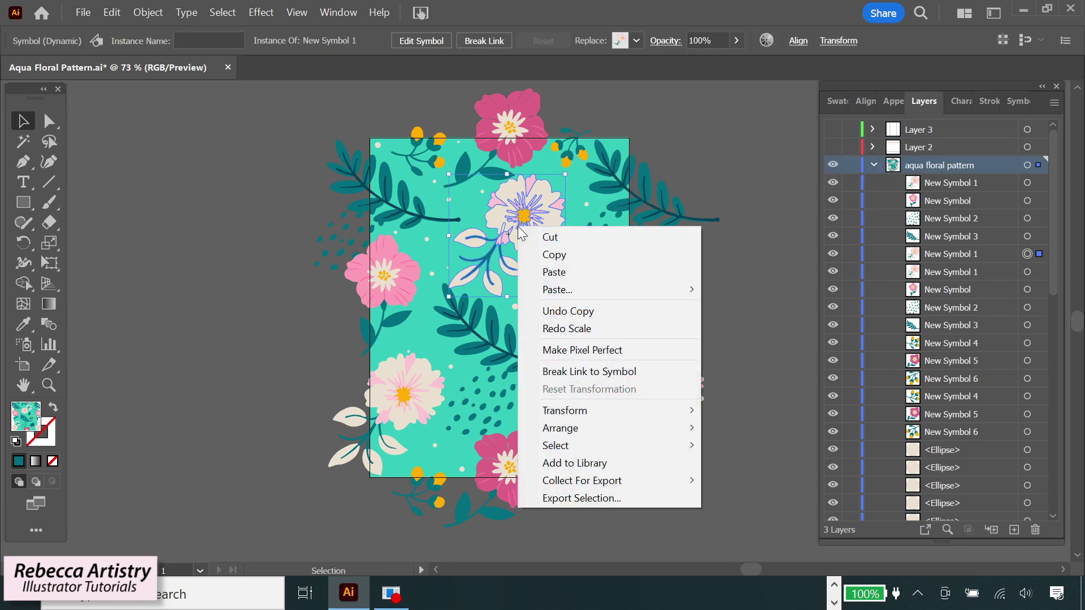
click(595, 371)
click(768, 323)
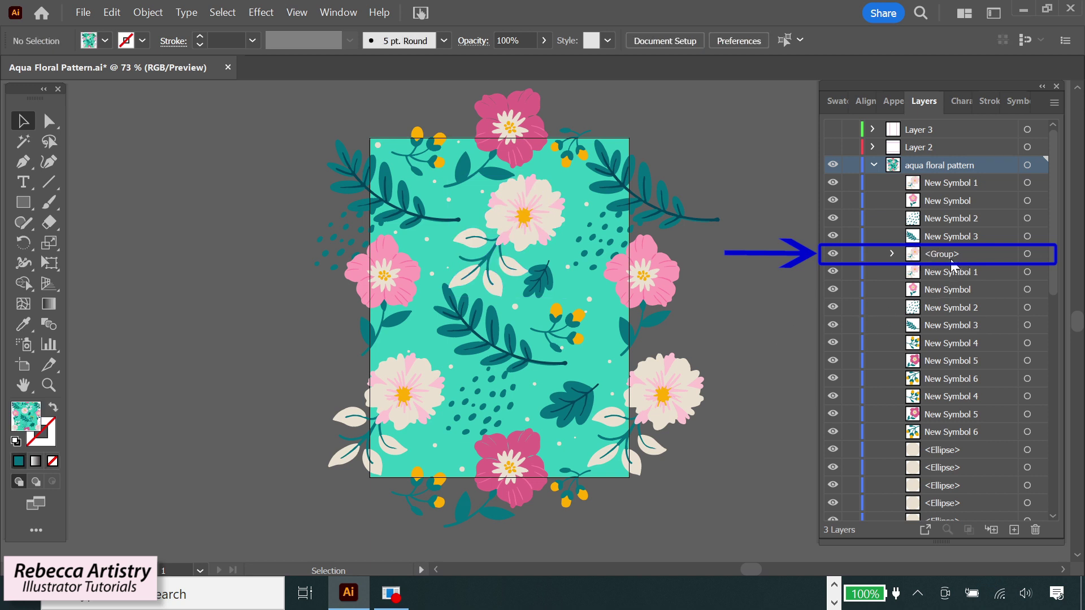
Rotate the edge flower symbol's artwork 180 degrees so both linked edge flowers update.
click(412, 387)
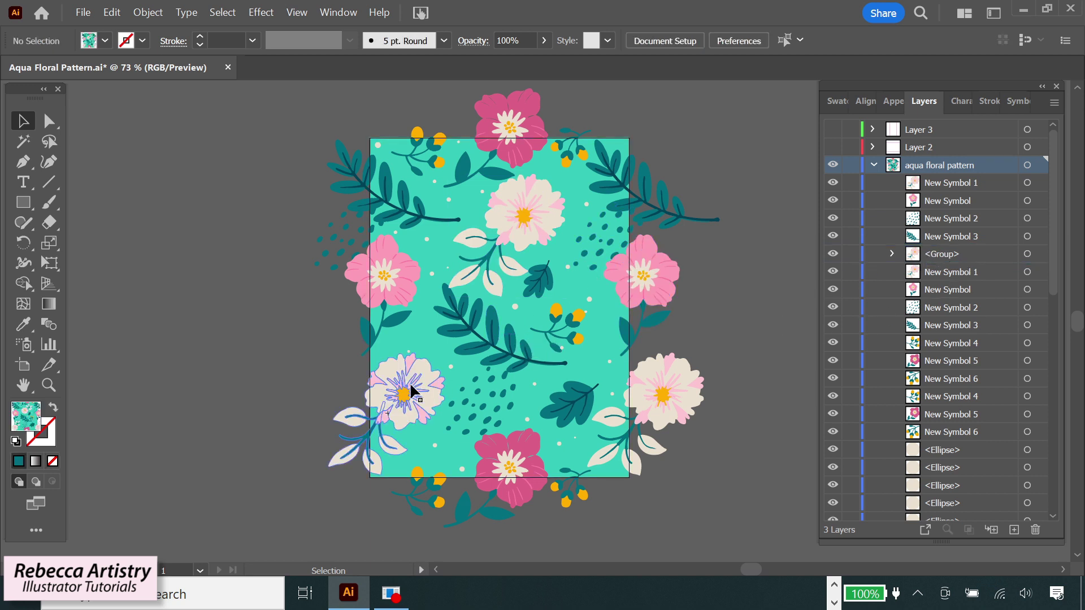
click(423, 42)
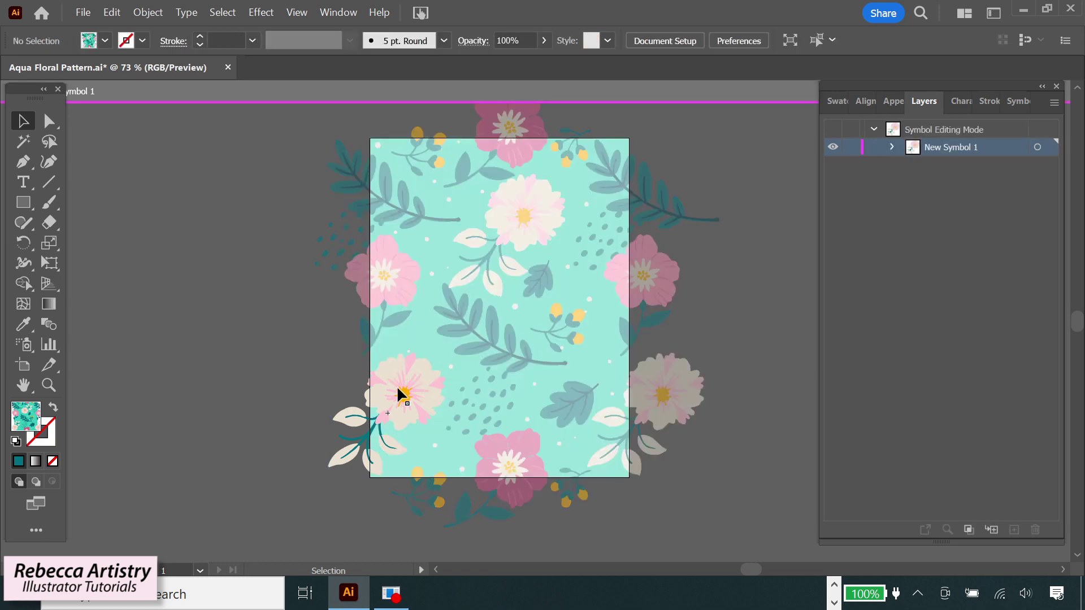
drag(450, 350, 329, 475)
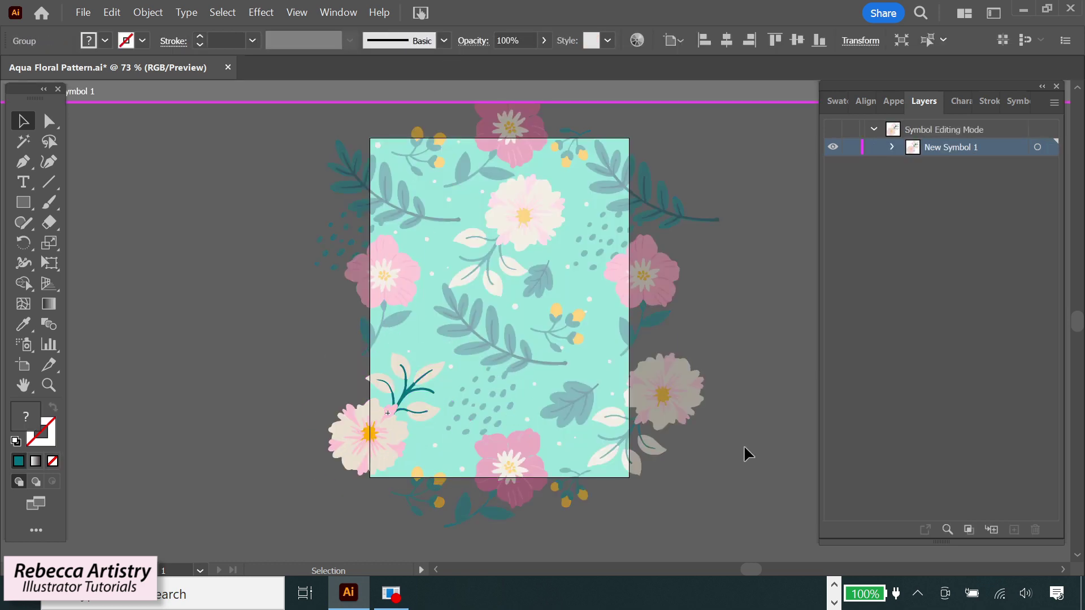
double_click(741, 445)
Shrink the unlinked central flower and nudge it slightly up and left.
click(556, 229)
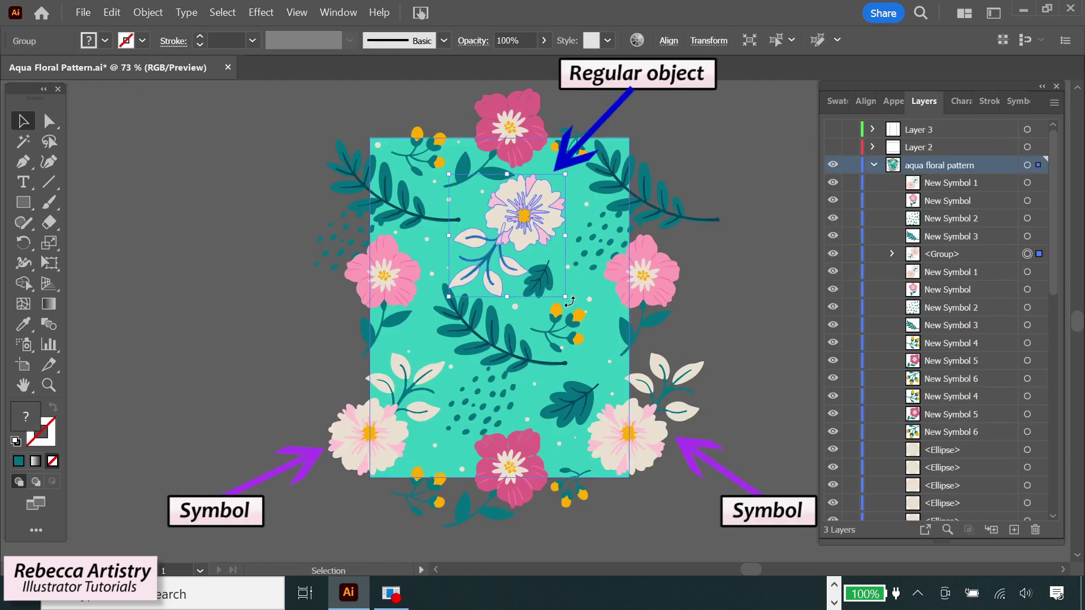
drag(563, 305, 548, 281)
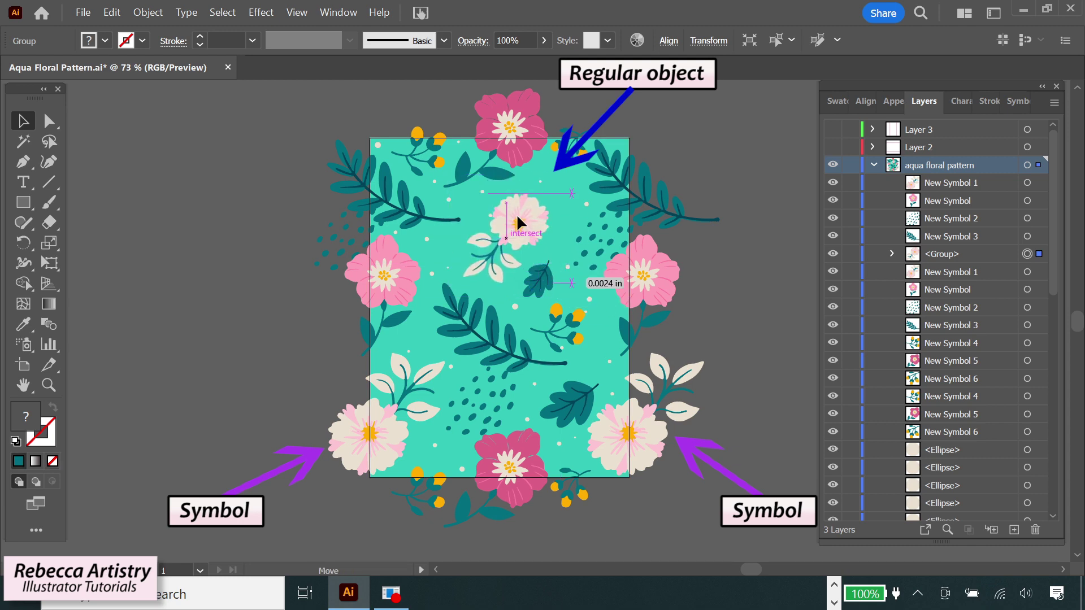
mouse_move(517, 214)
mouse_down()
mouse_move(515, 226)
mouse_move(502, 211)
mouse_up()
click(729, 276)
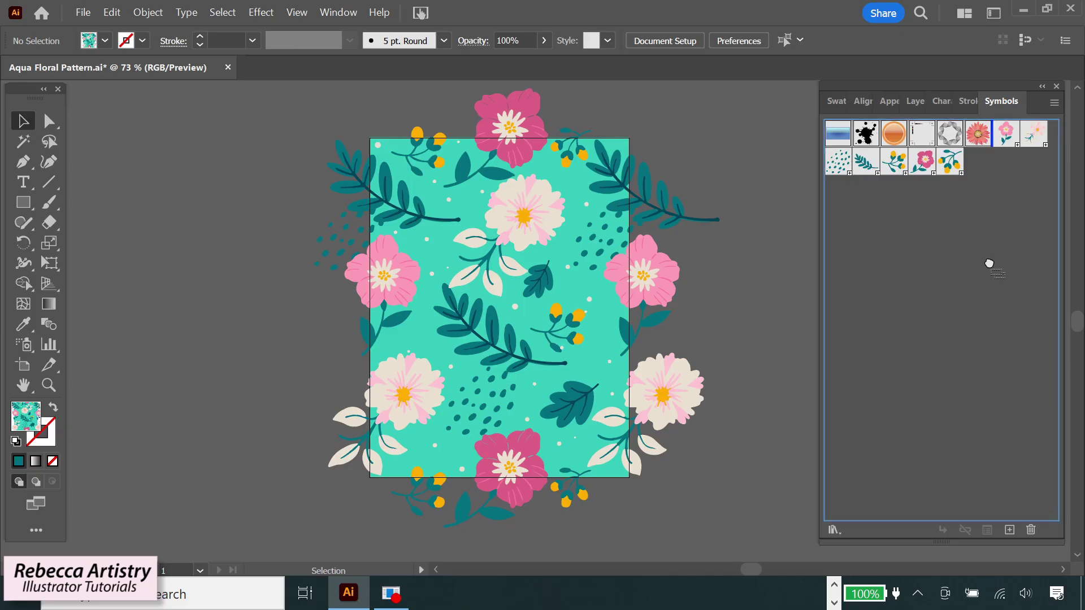
Delete the six default symbols and save the rest as the 'Aqua Floral Pattern Symbols' library.
drag(1035, 531, 1032, 530)
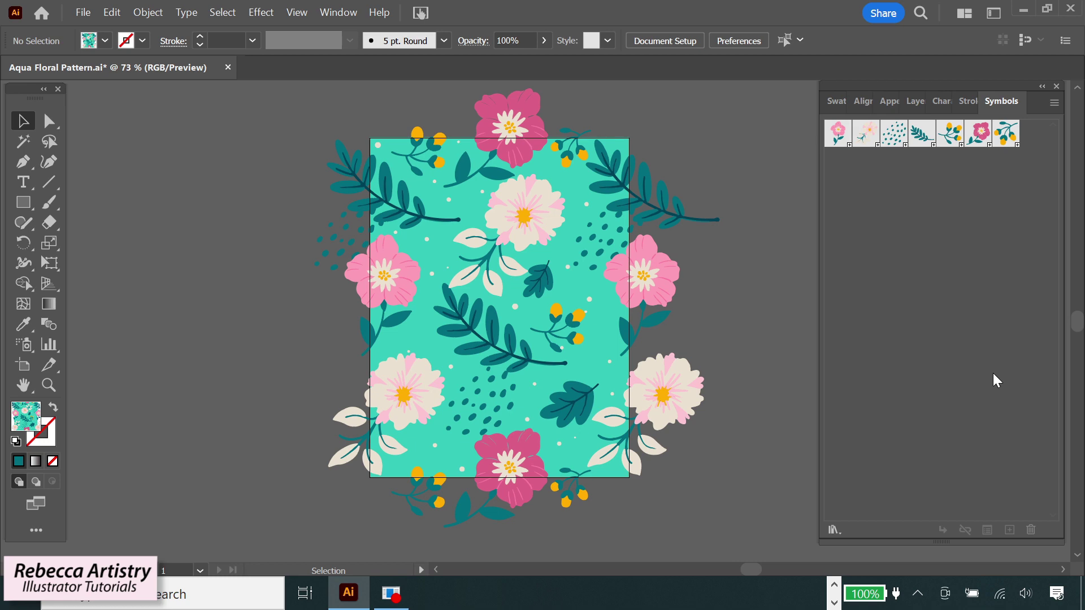
click(1055, 102)
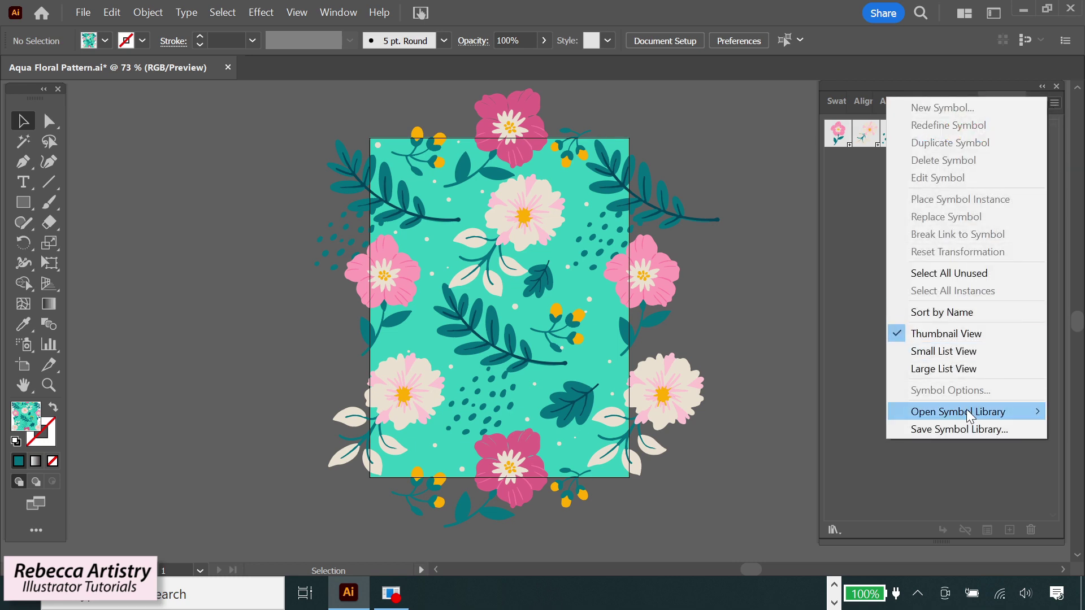
click(959, 430)
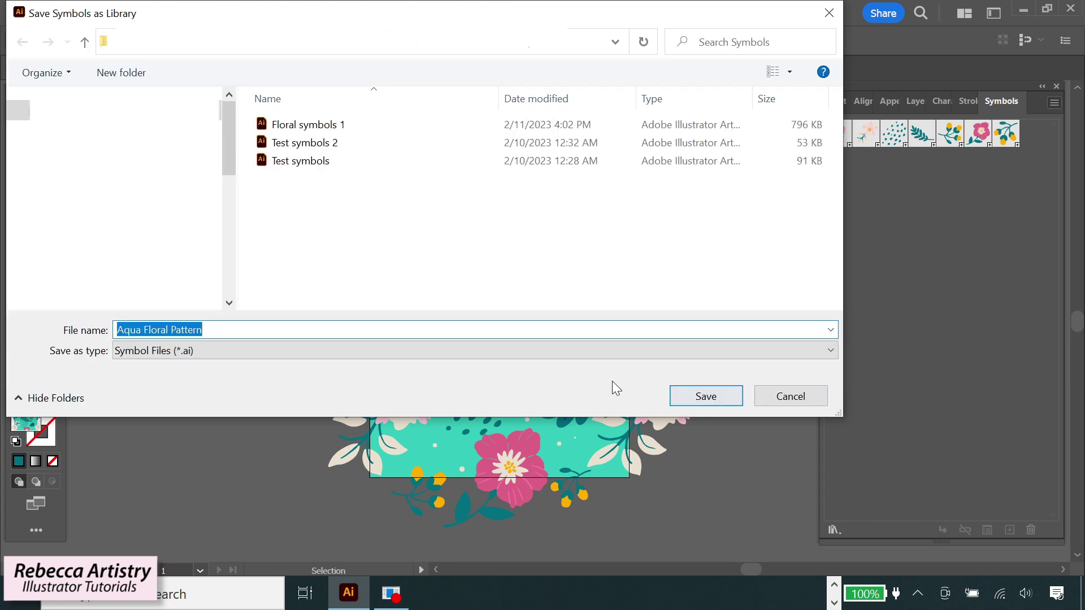
click(227, 331)
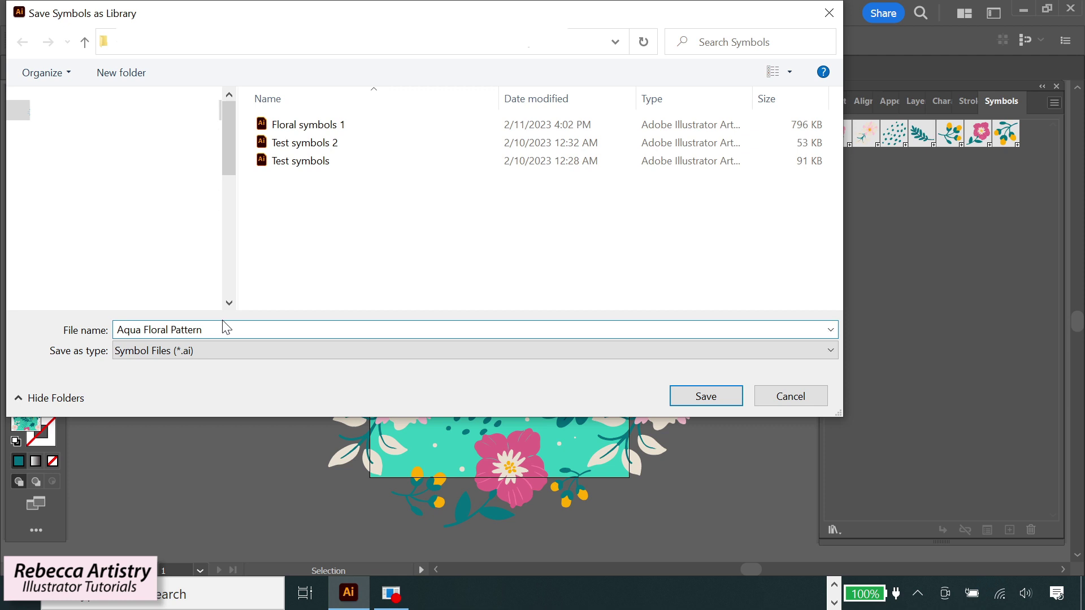
text(Symbols)
click(702, 398)
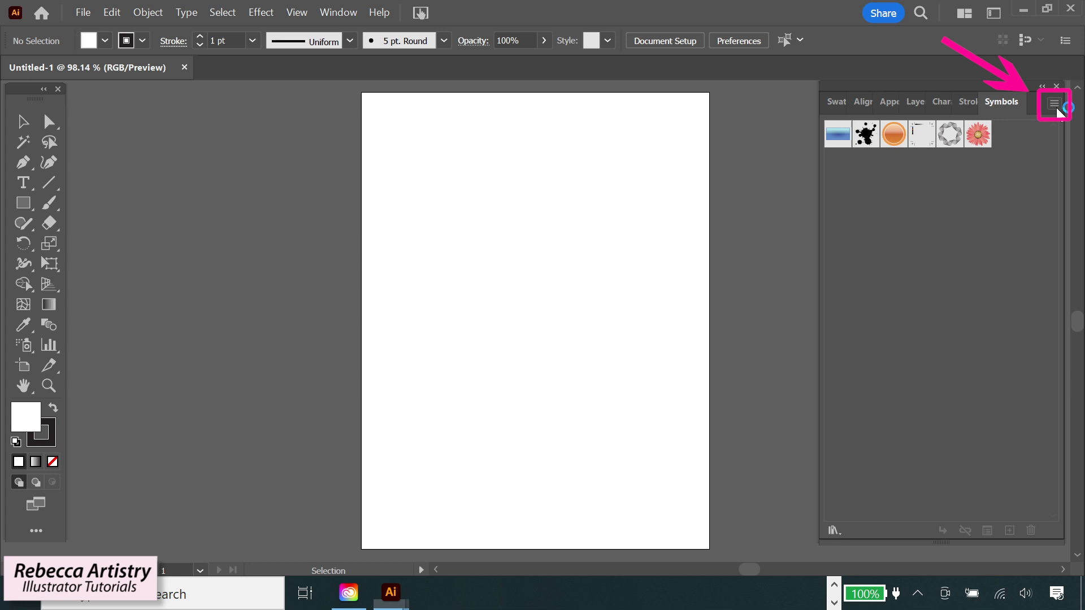
Open the user-defined Aqua Floral Pattern Symbols library and dock it beside the other panels.
click(1055, 106)
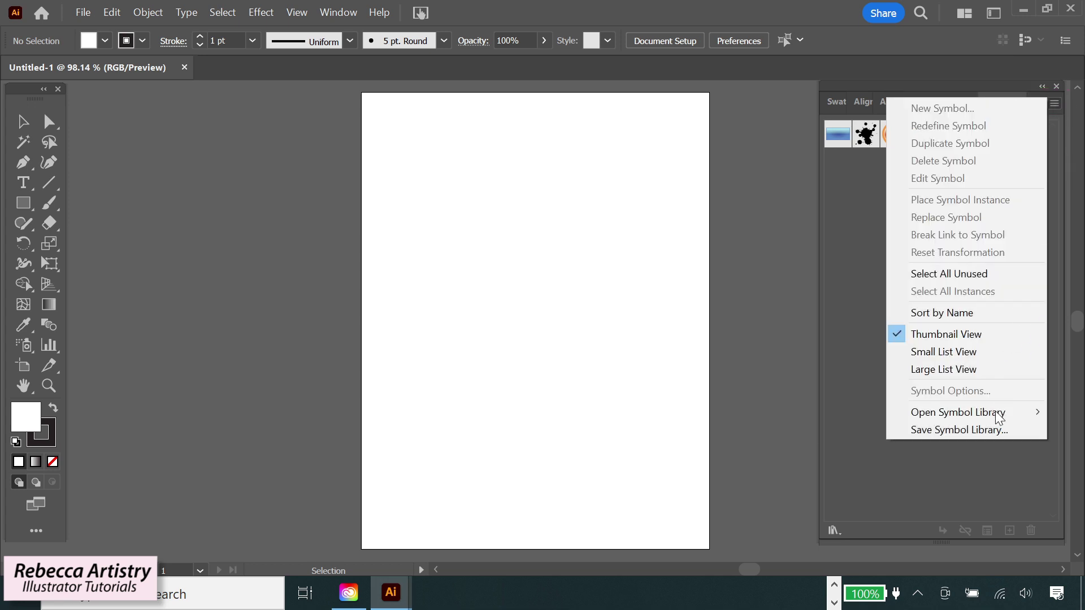
mouse_move(1000, 419)
mouse_move(880, 578)
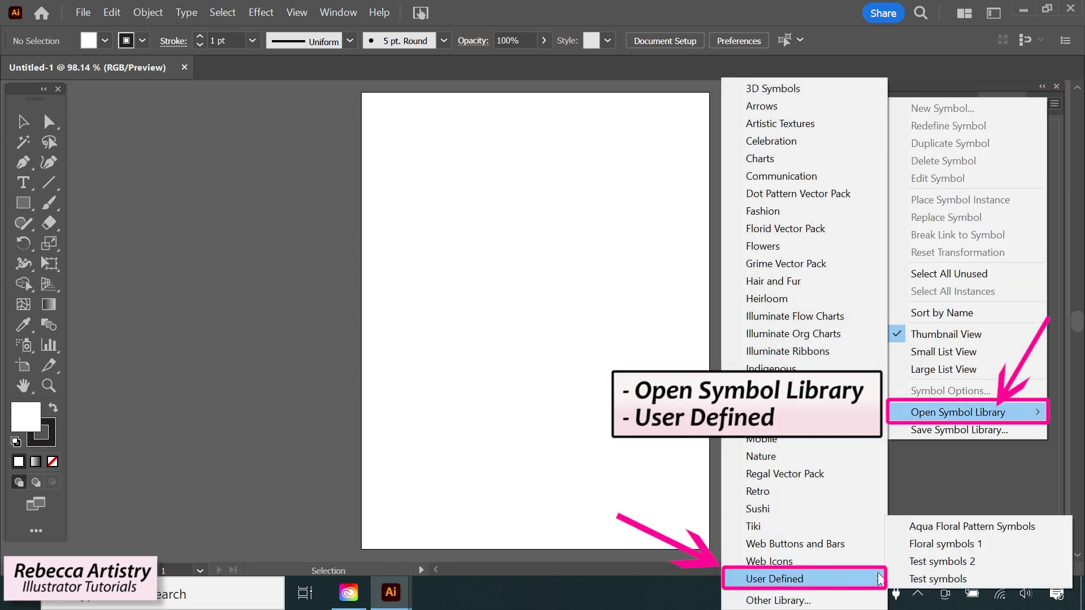
click(947, 531)
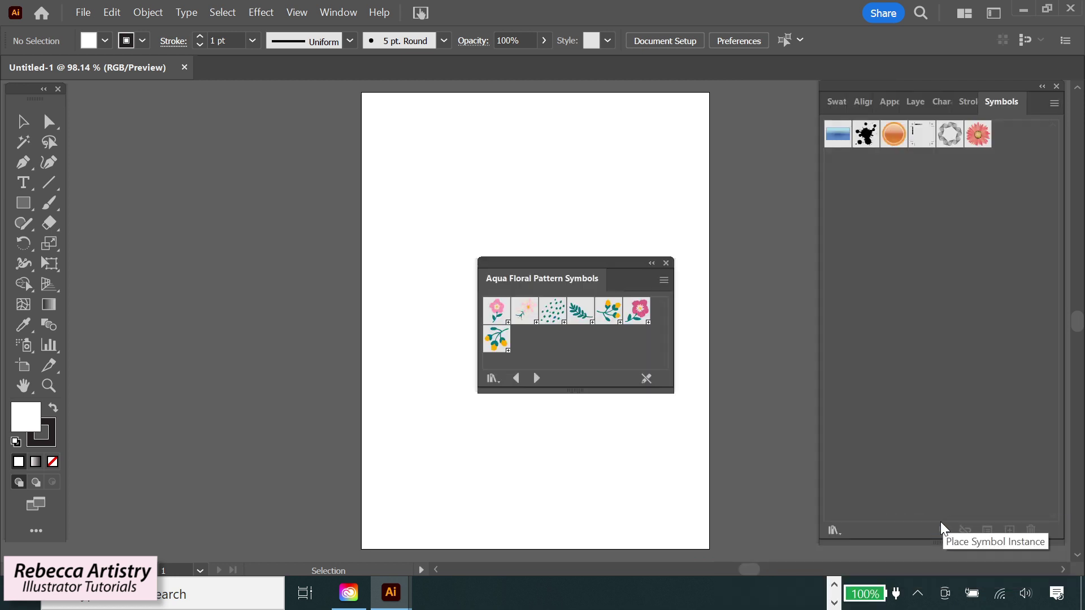
drag(541, 278, 969, 108)
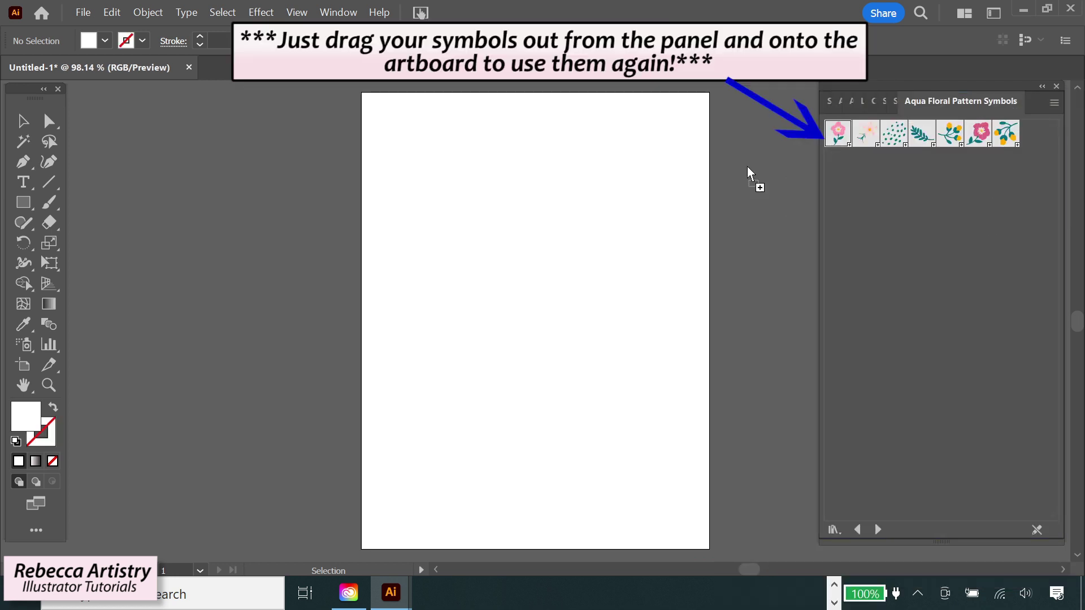
Place four floral symbols and the dots pattern symbol from the library onto the artboard.
drag(838, 133, 367, 189)
drag(922, 134, 367, 492)
drag(978, 134, 528, 413)
drag(951, 133, 486, 296)
drag(894, 134, 574, 242)
Select the symbols on the artboard's left side and bring up their transform options.
right_click(364, 209)
click(644, 293)
drag(271, 526, 396, 255)
right_click(390, 181)
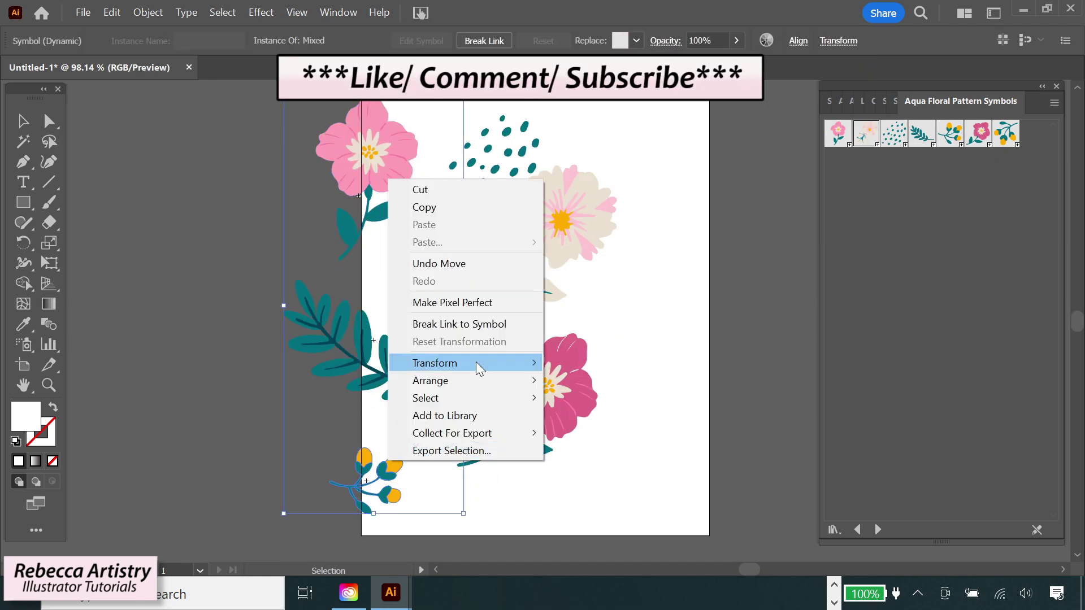